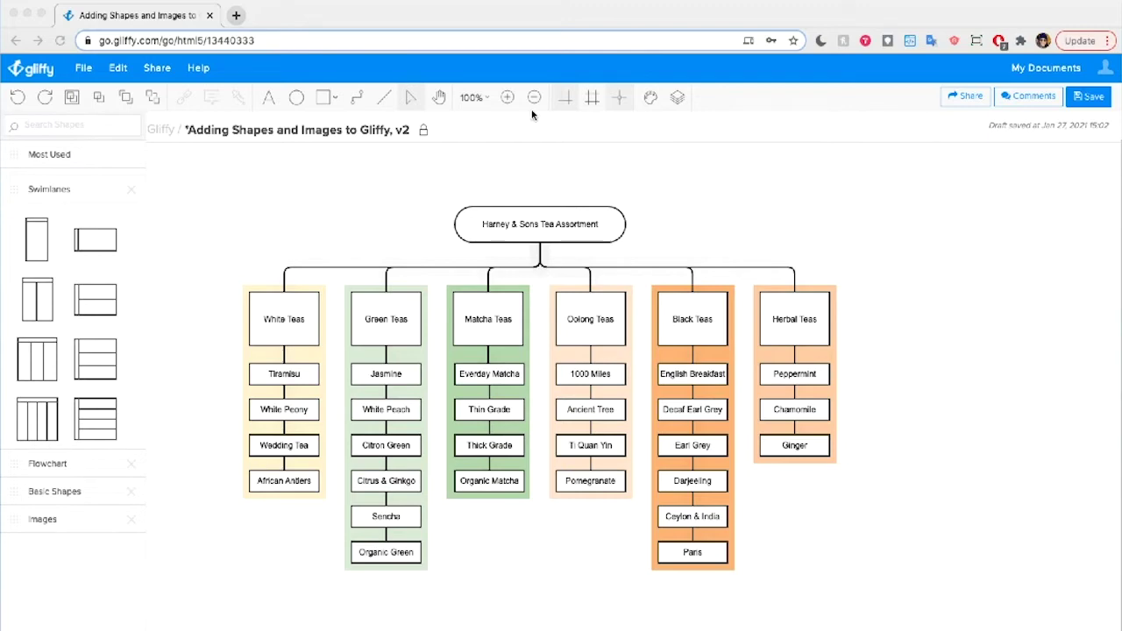
# Open a new blank browser tab beside the Harney & Sons tea chart.
pyautogui.click(236, 15)
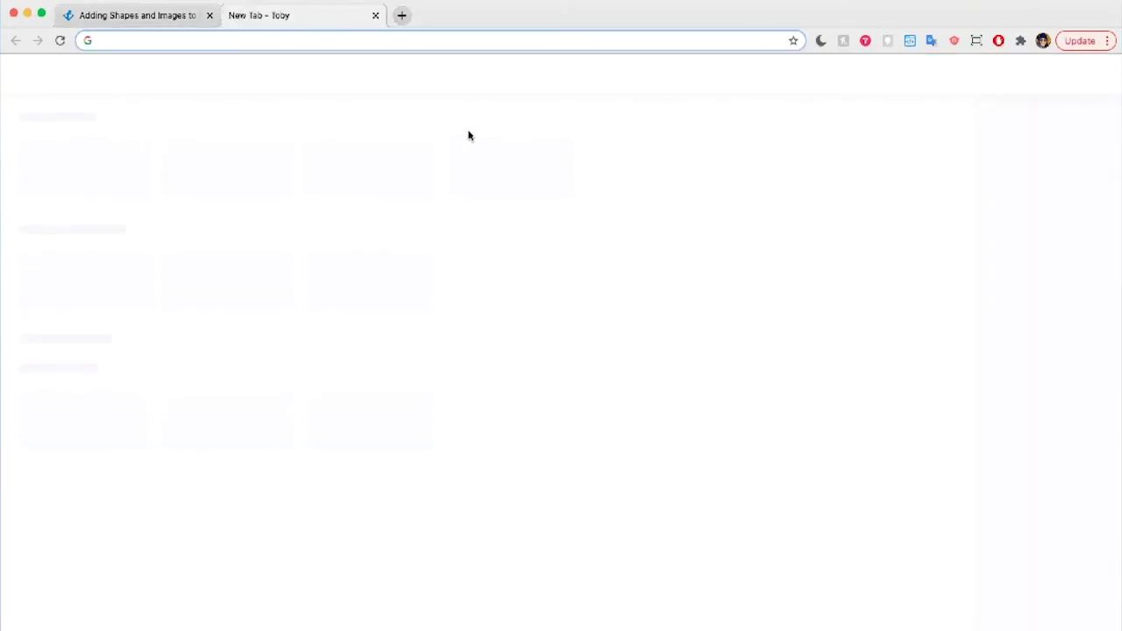
# Search Google Images for 'harney and sons tea logo' and preview the black logo.
pyautogui.write('harney and sons tea logo')
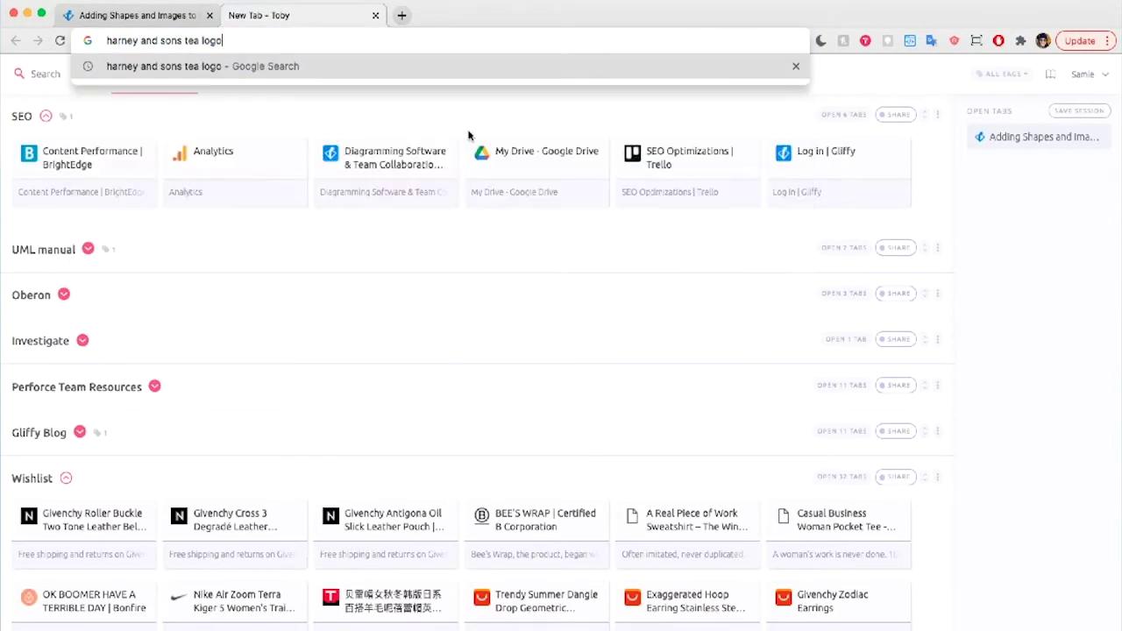
pyautogui.press('Return')
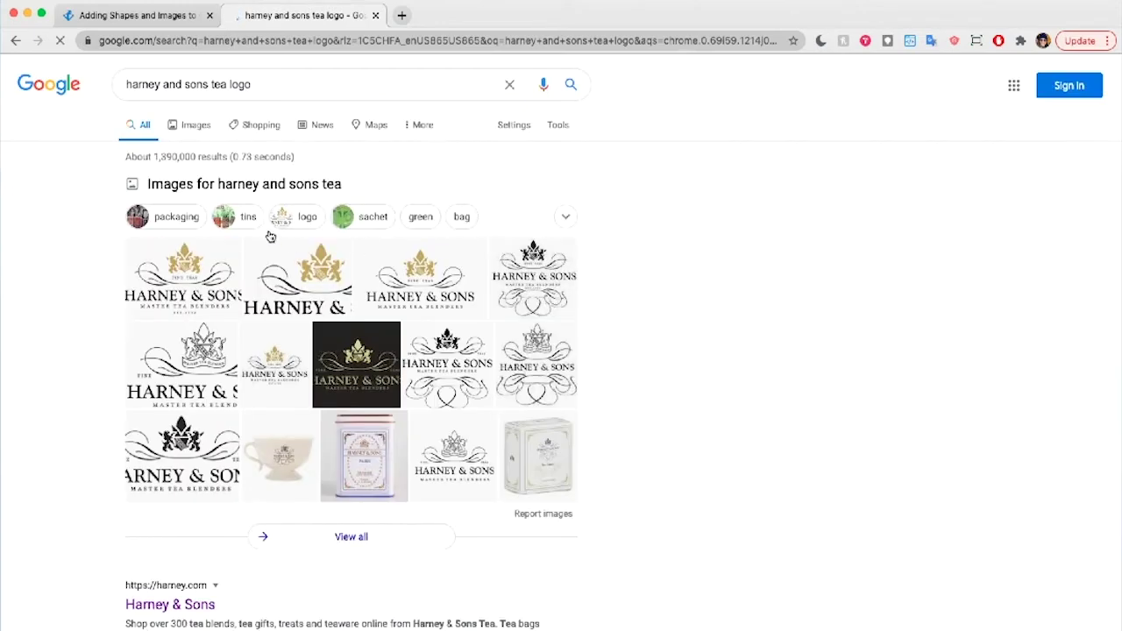
pyautogui.click(194, 125)
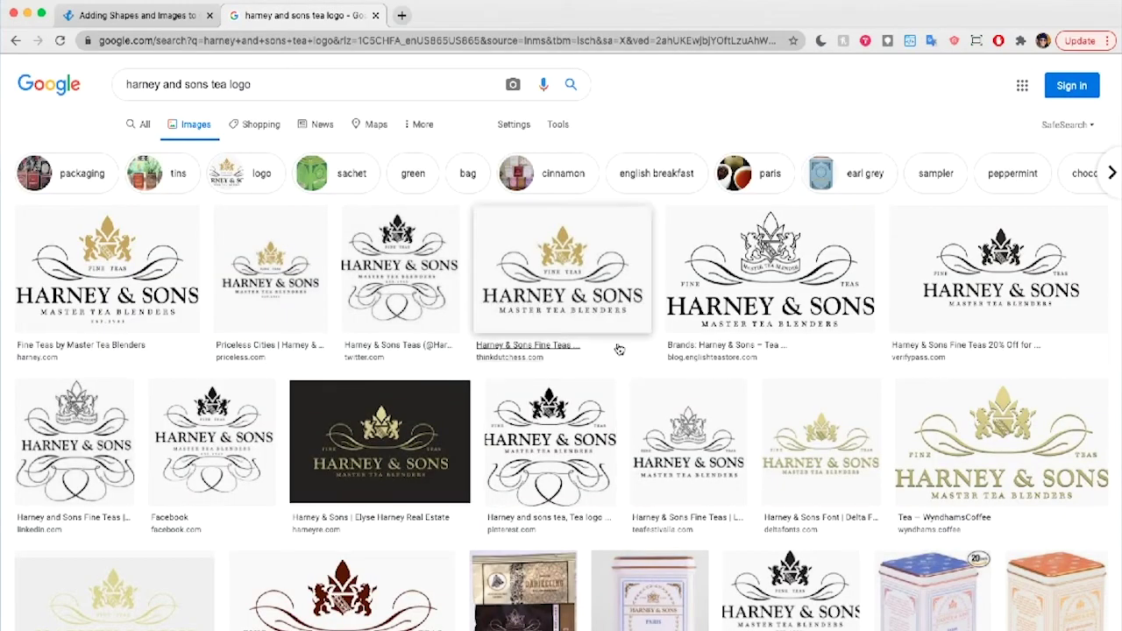
pyautogui.click(953, 290)
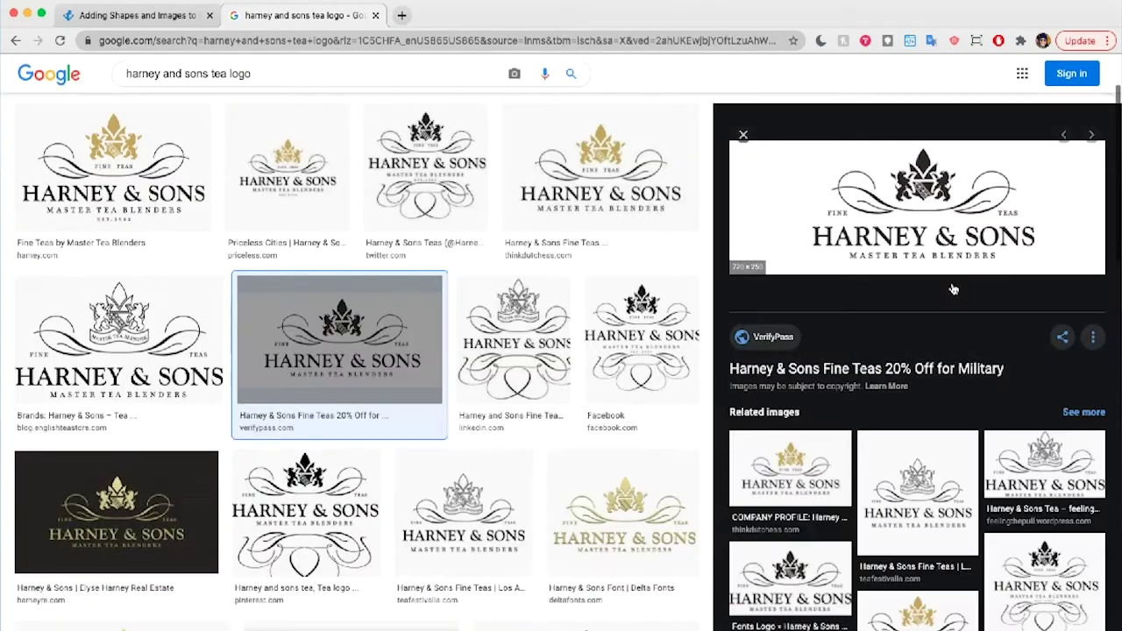
# Save the logo as 'harneyandsons' in Desktop > Gliffy Tutorials and return to the chart.
pyautogui.rightClick(813, 205)
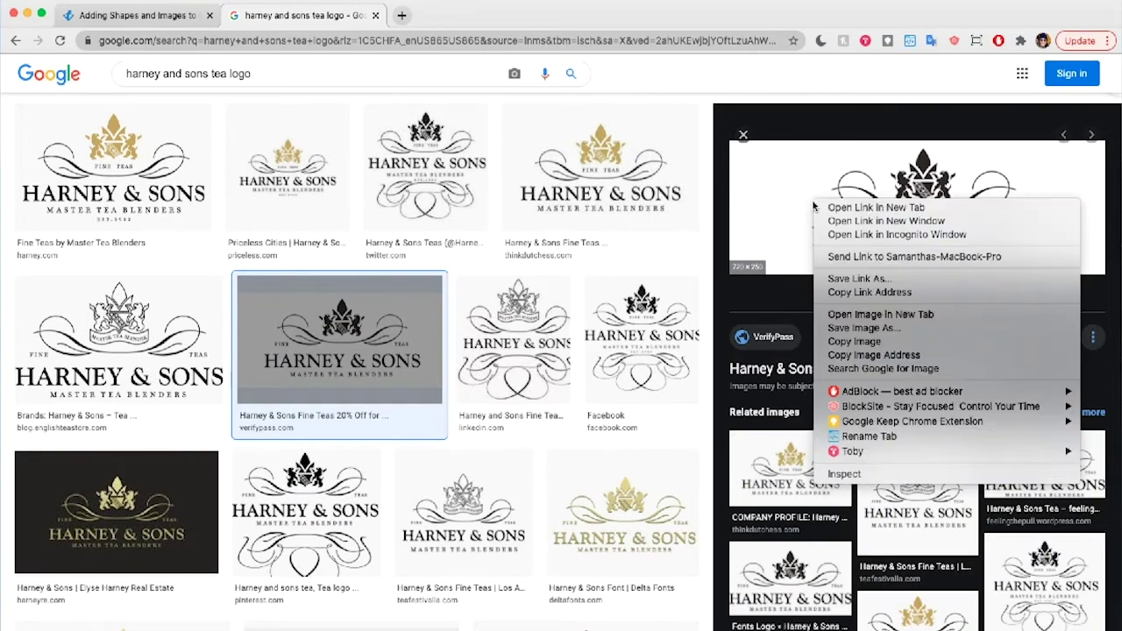
pyautogui.click(850, 326)
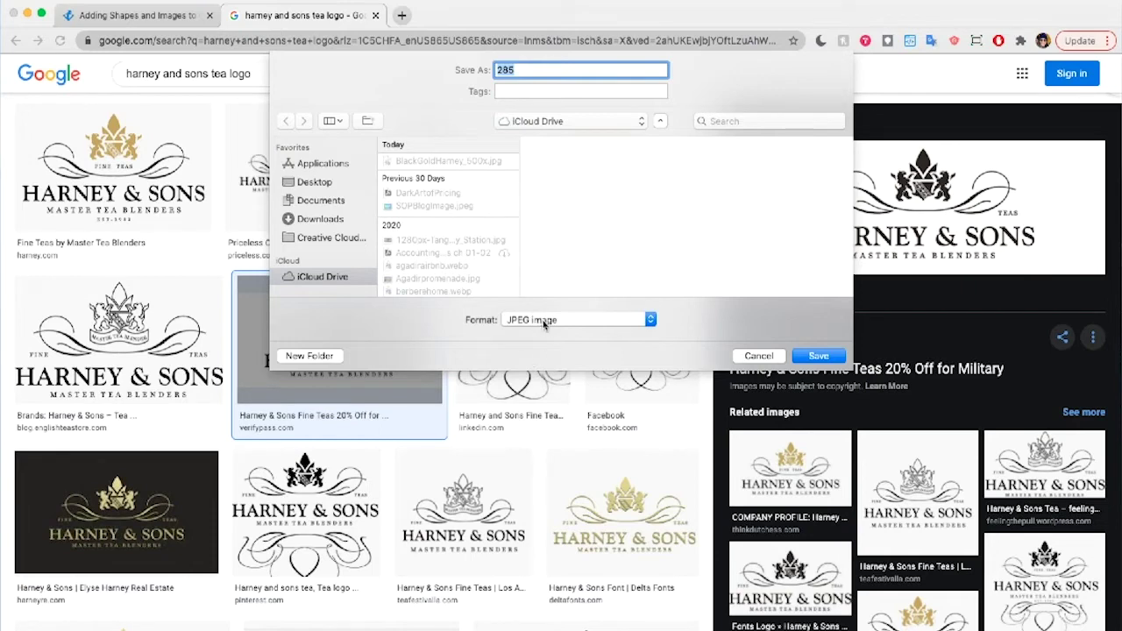
pyautogui.write('harneyandsons')
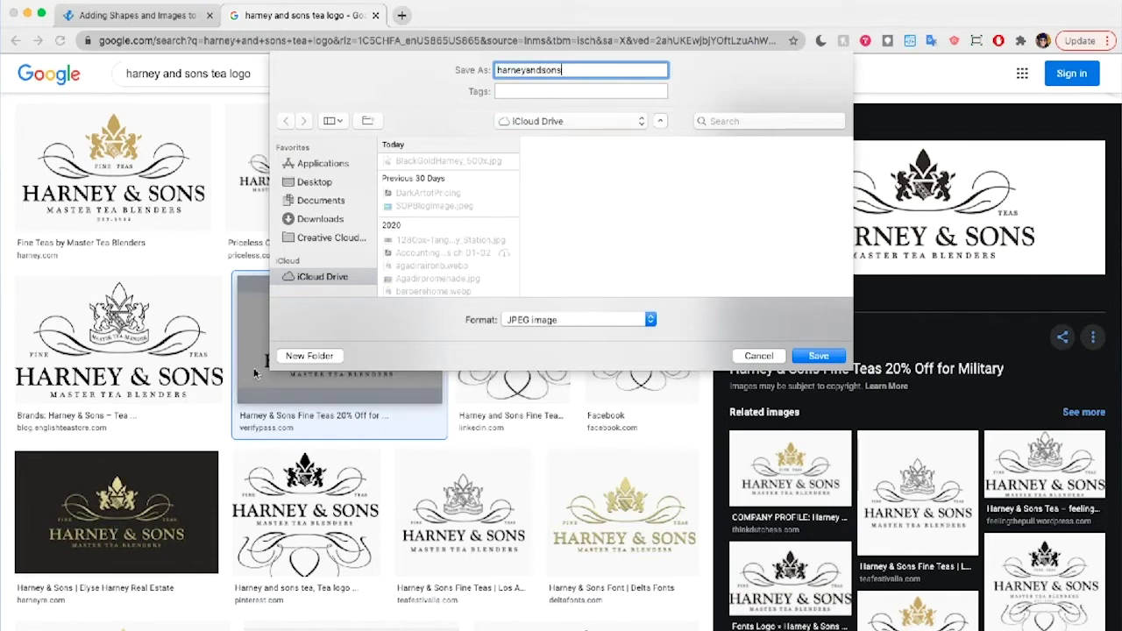
pyautogui.click(314, 183)
pyautogui.click(449, 163)
pyautogui.click(815, 356)
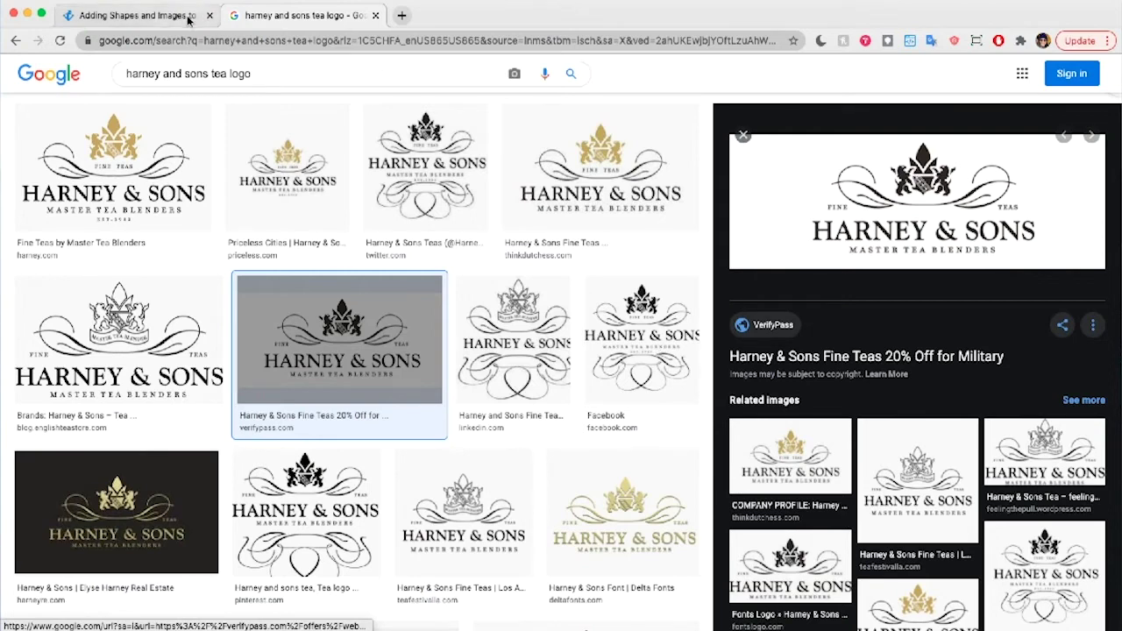
pyautogui.click(375, 16)
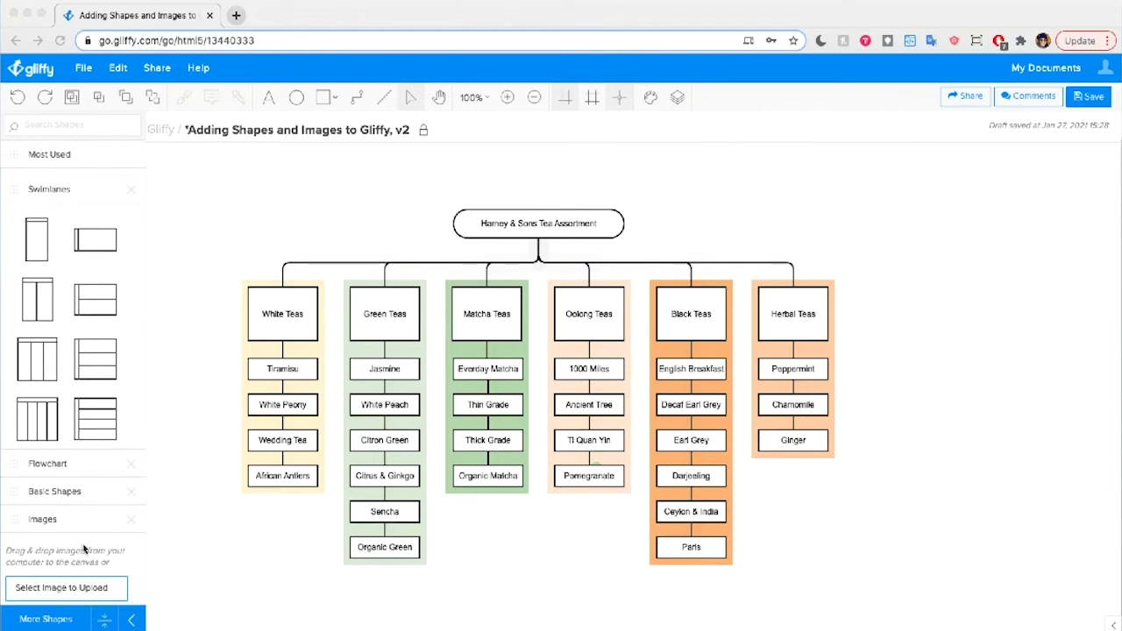
# Try uploading harneyandsons.jpg through Gliffy's image picker, then cancel it.
pyautogui.scroll(-1, 60, 558)
pyautogui.scroll(-2, 60, 558)
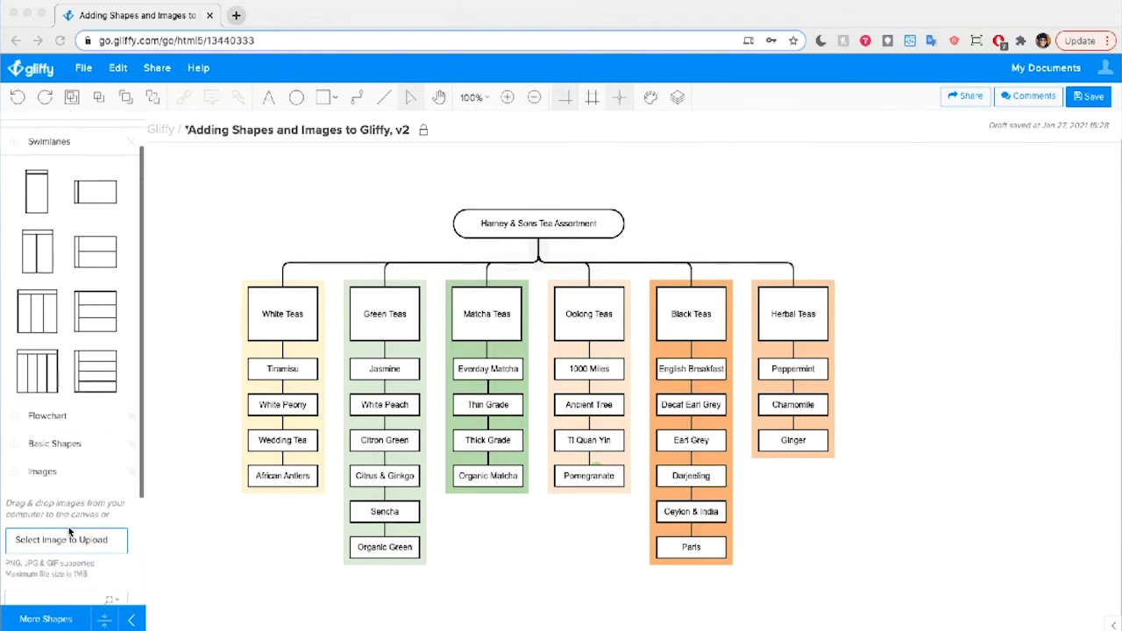
pyautogui.click(75, 542)
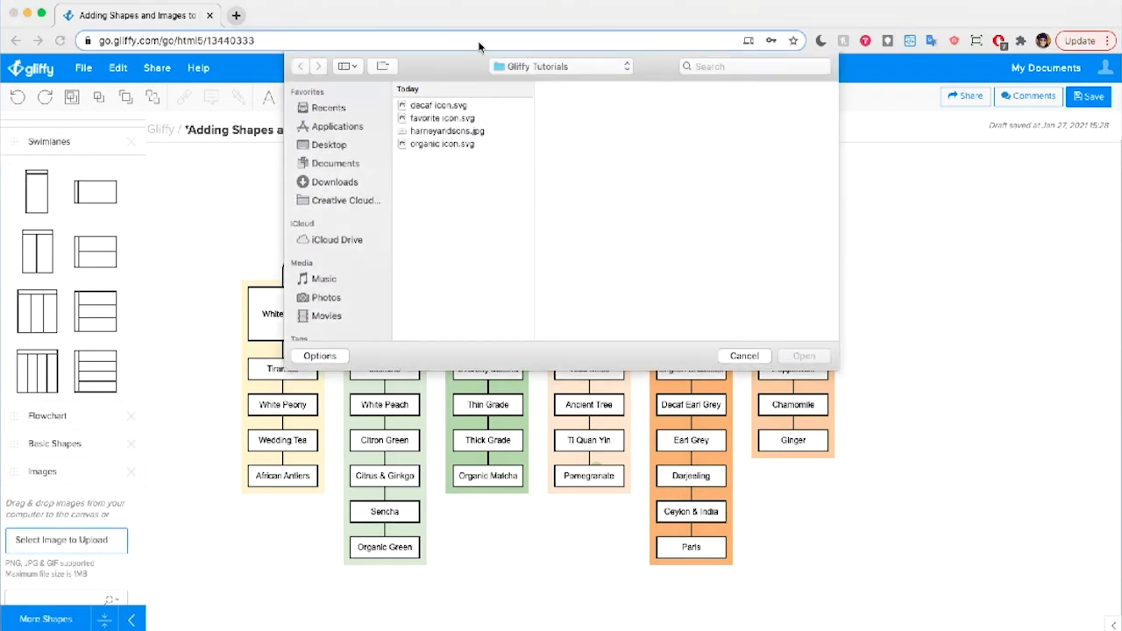
pyautogui.click(449, 131)
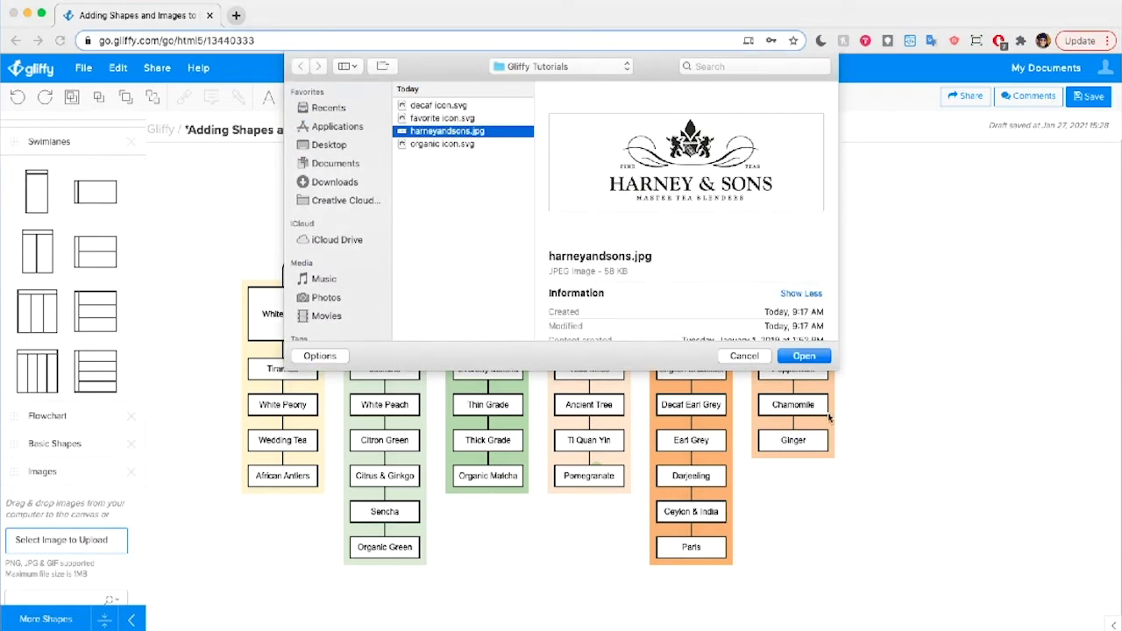
pyautogui.click(736, 360)
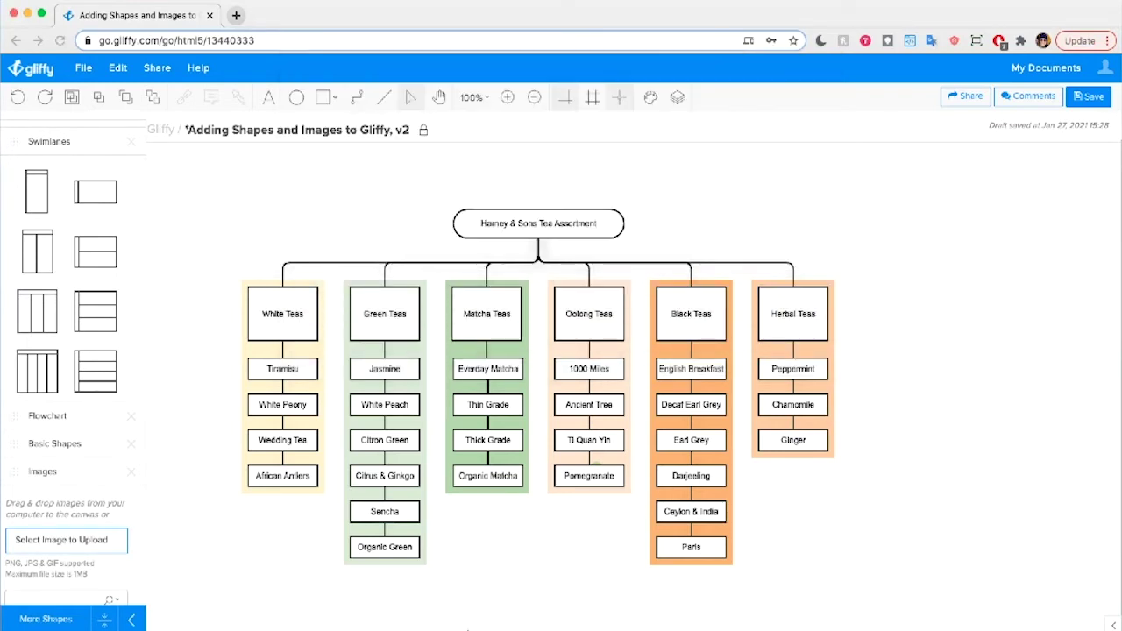
# Drag harneyandsons.jpg from the Gliffy Tutorials folder onto the canvas.
pyautogui.press('super+Tab')
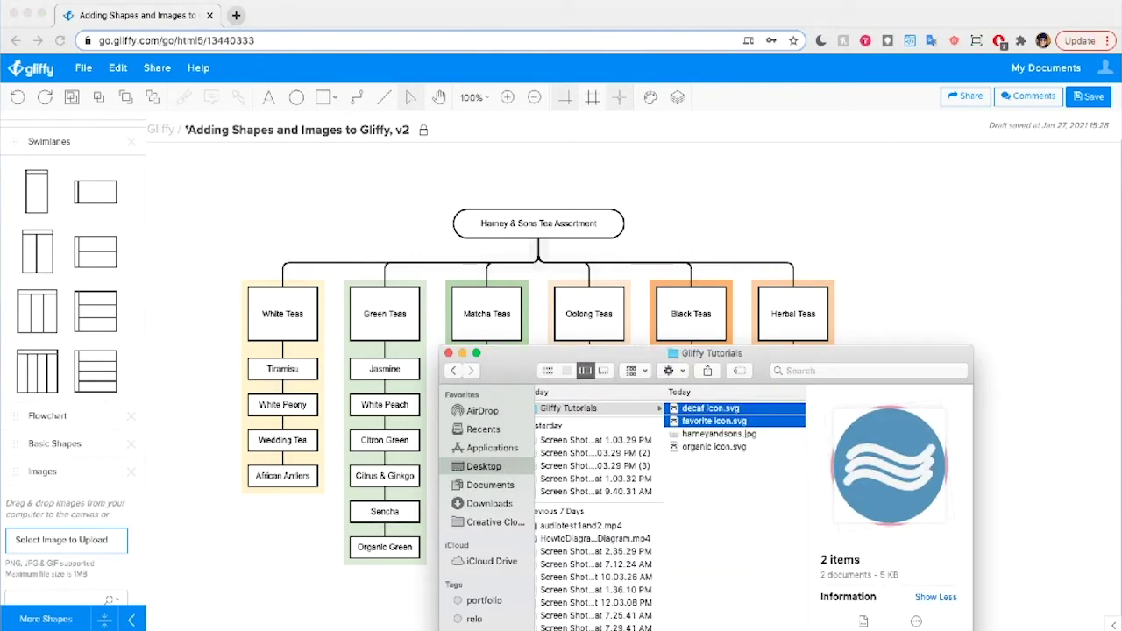
pyautogui.click(738, 482)
pyautogui.click(719, 433)
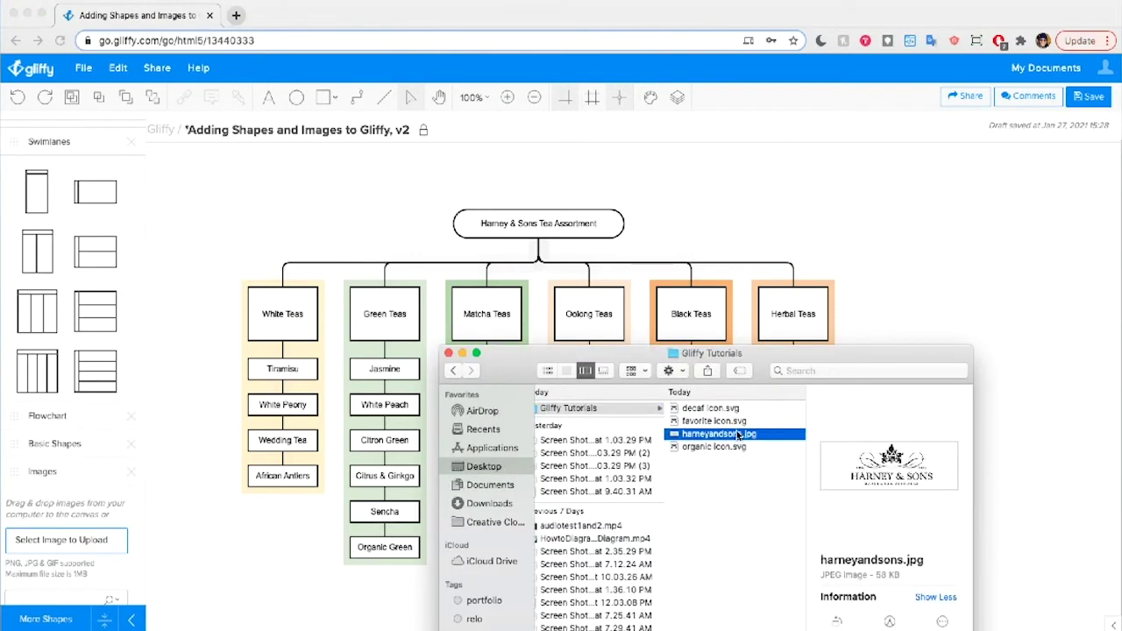
pyautogui.moveTo(719, 433); pyautogui.dragTo(789, 182)
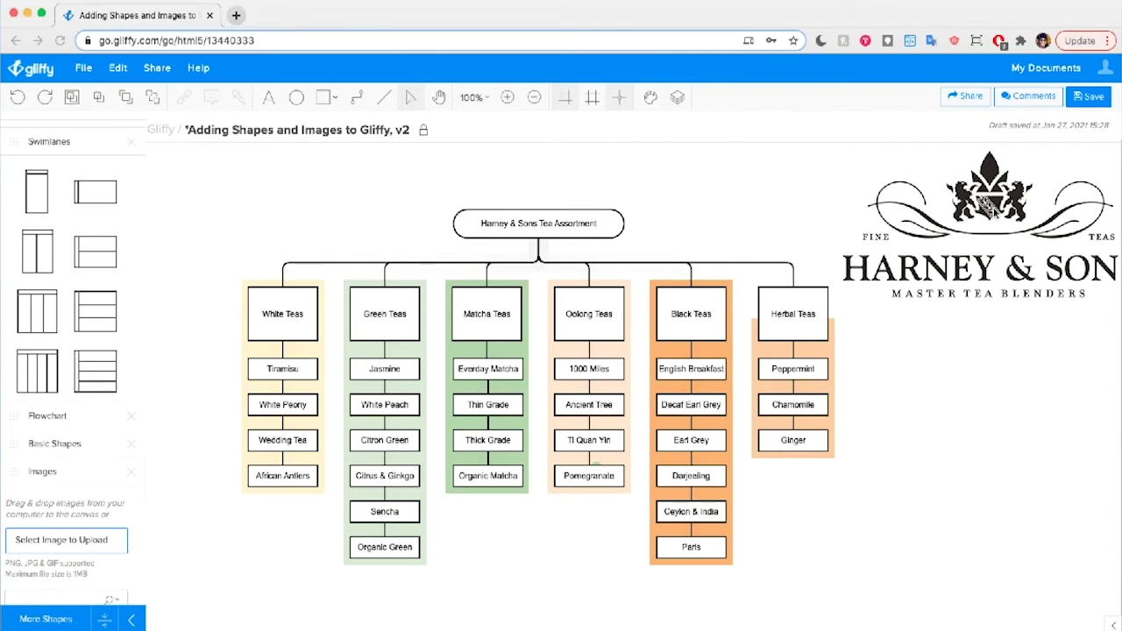
# Shrink the logo to 374 by 130 px and place it above the title box.
pyautogui.moveTo(978, 237); pyautogui.dragTo(822, 259)
pyautogui.moveTo(561, 162); pyautogui.dragTo(802, 261)
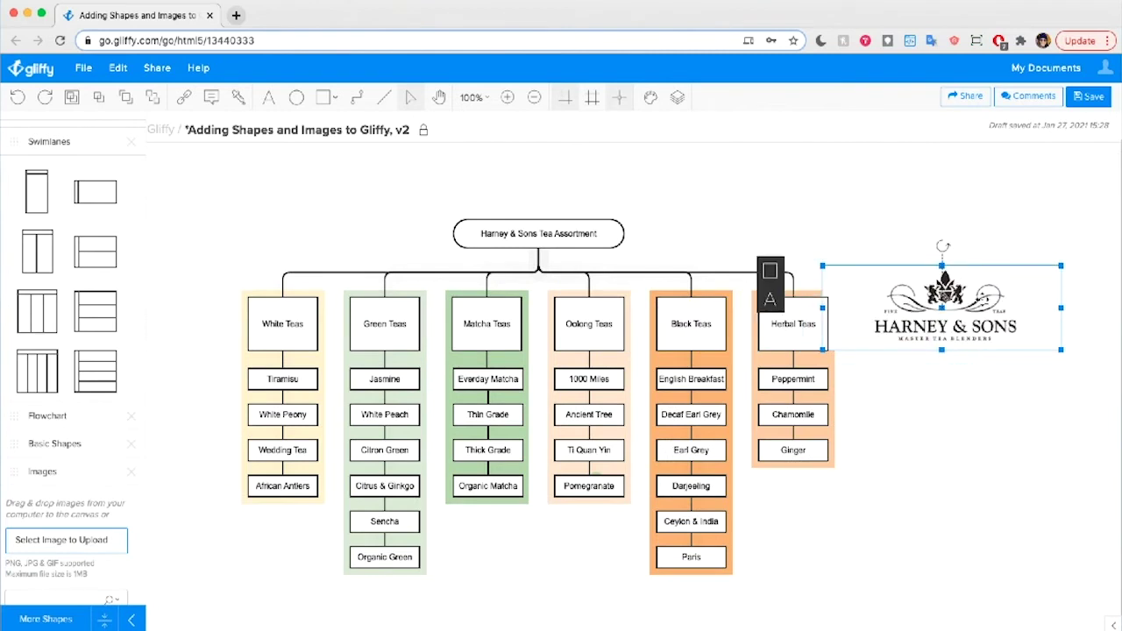
pyautogui.moveTo(931, 304); pyautogui.dragTo(549, 199)
pyautogui.click(590, 245)
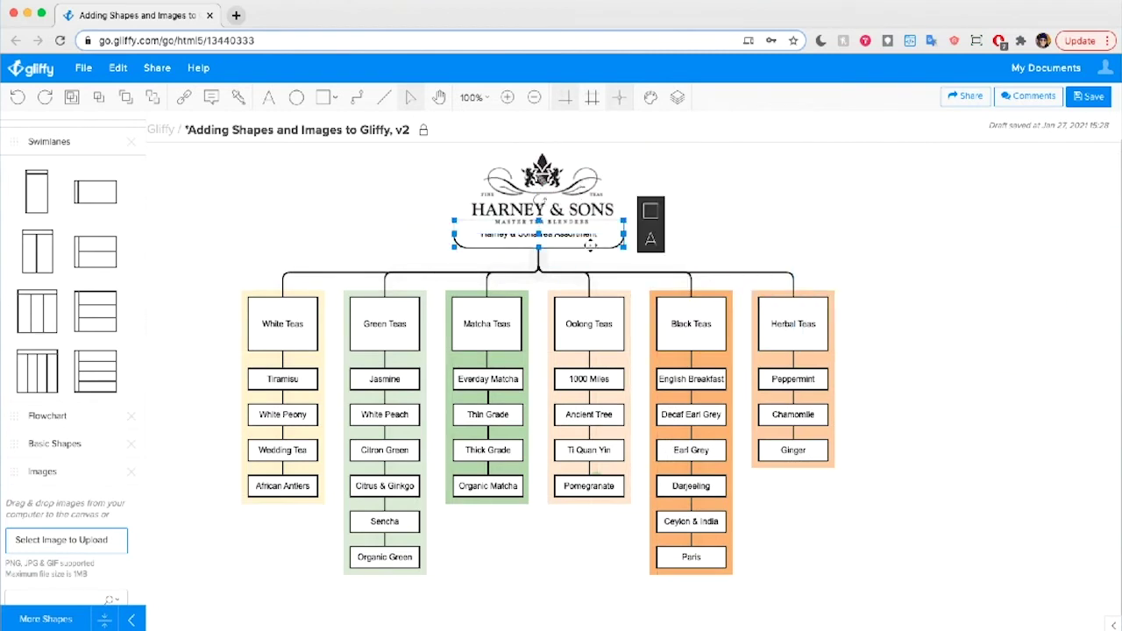
# Bring the title box in front of the logo and remove its border colour.
pyautogui.click(125, 99)
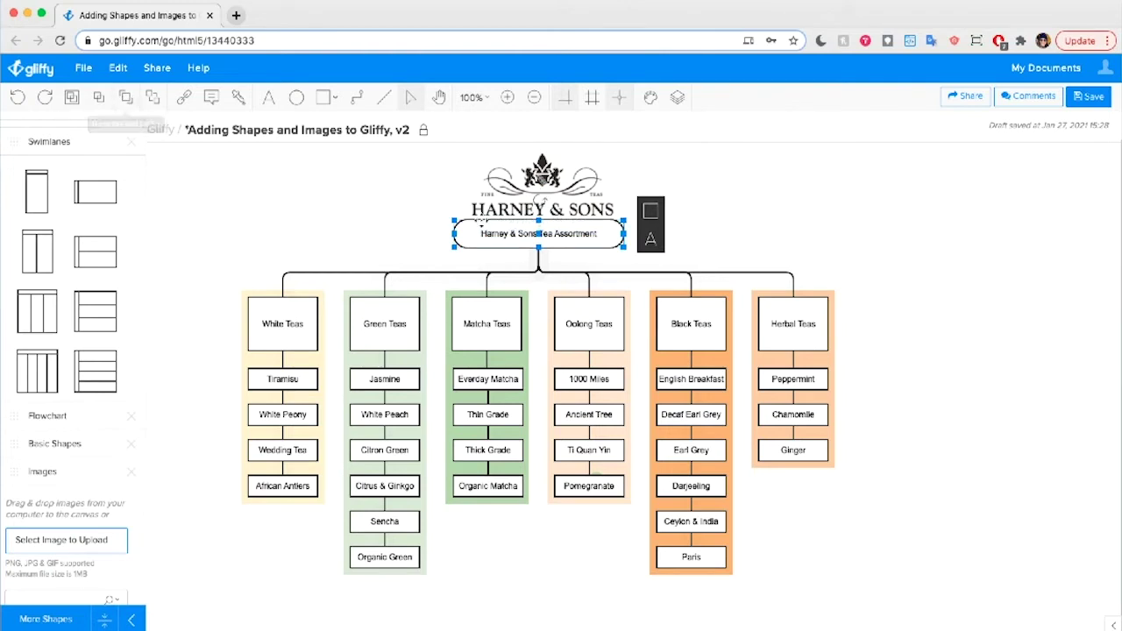
pyautogui.click(649, 210)
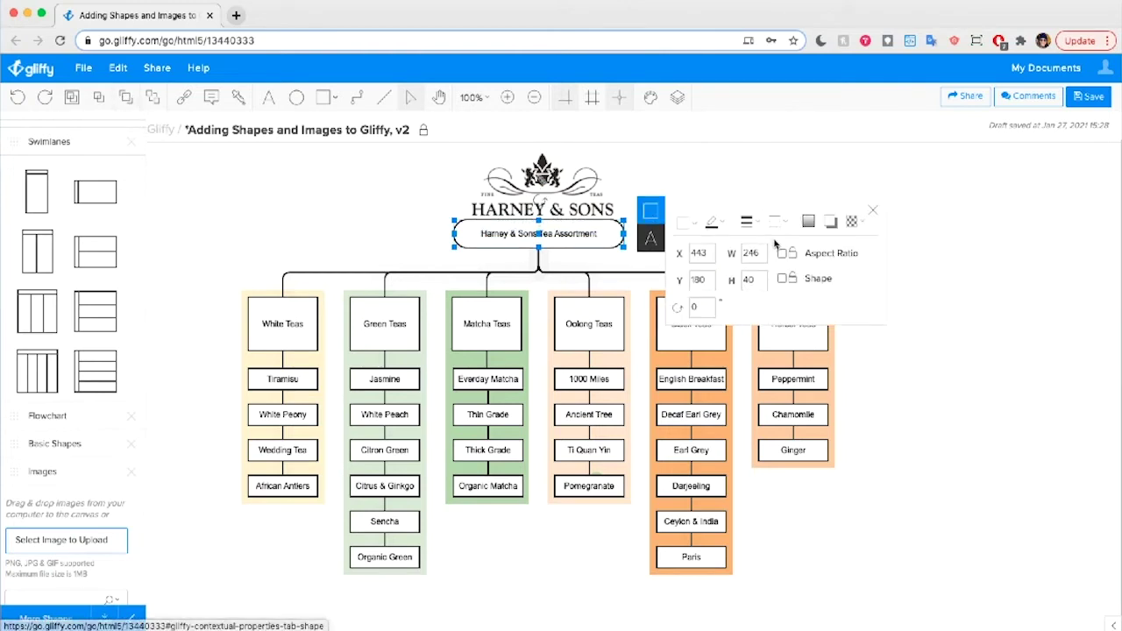
pyautogui.click(714, 223)
pyautogui.click(859, 304)
pyautogui.click(917, 160)
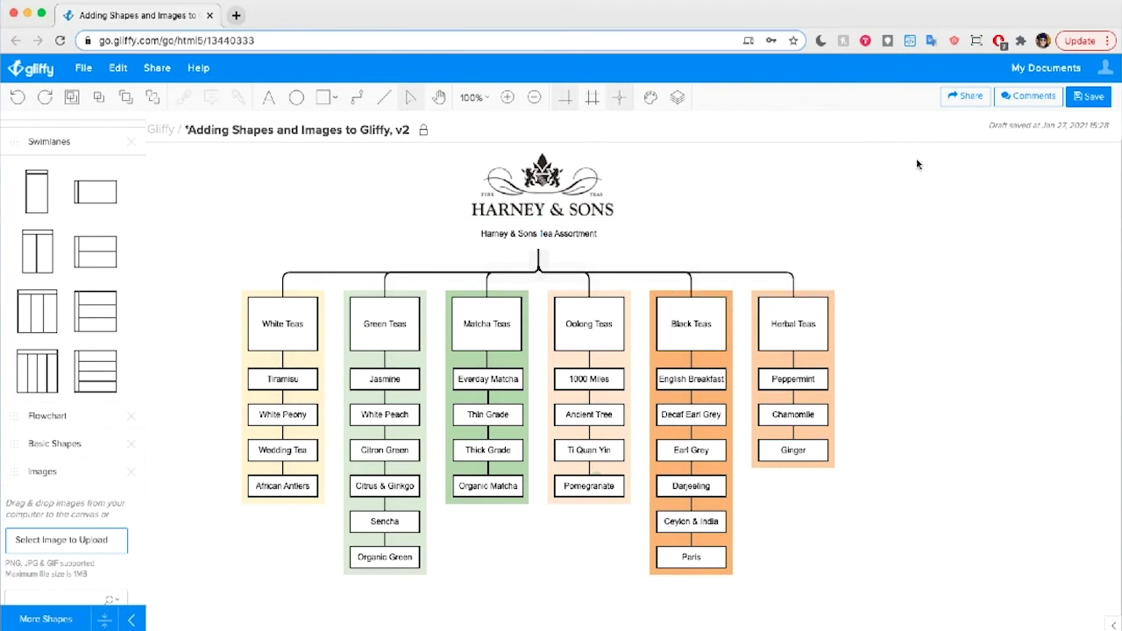
# Change the title to 'Tea Assortment', set to 16px and underlined.
pyautogui.doubleClick(541, 234)
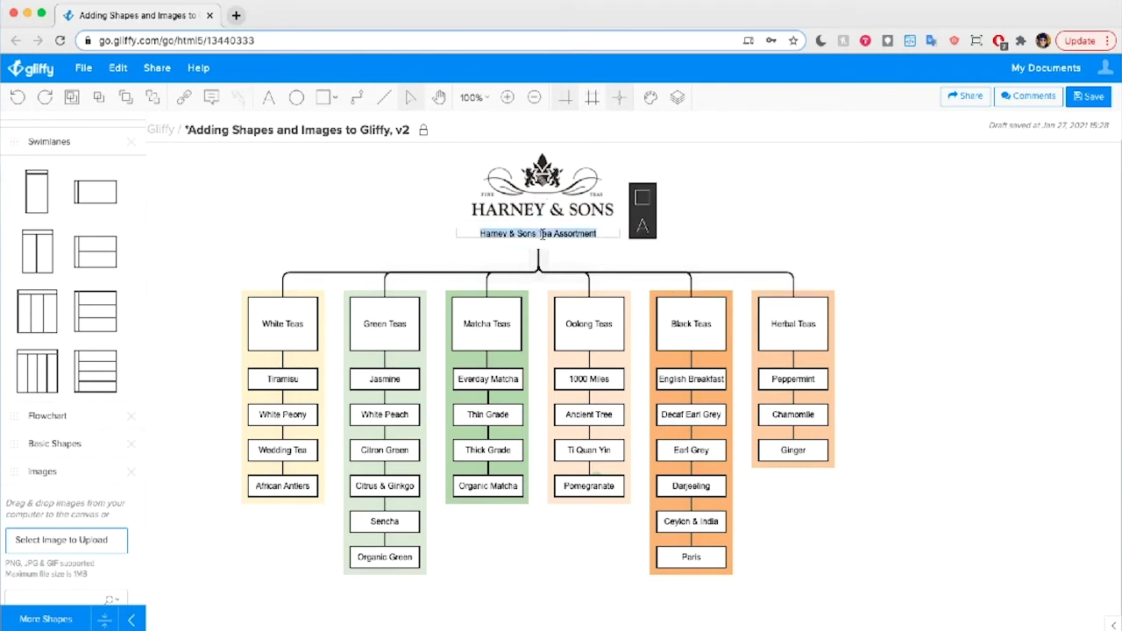
pyautogui.moveTo(541, 234); pyautogui.dragTo(455, 238)
pyautogui.press('BackSpace')
pyautogui.hotkey('ctrl', 'a')
pyautogui.click(643, 229)
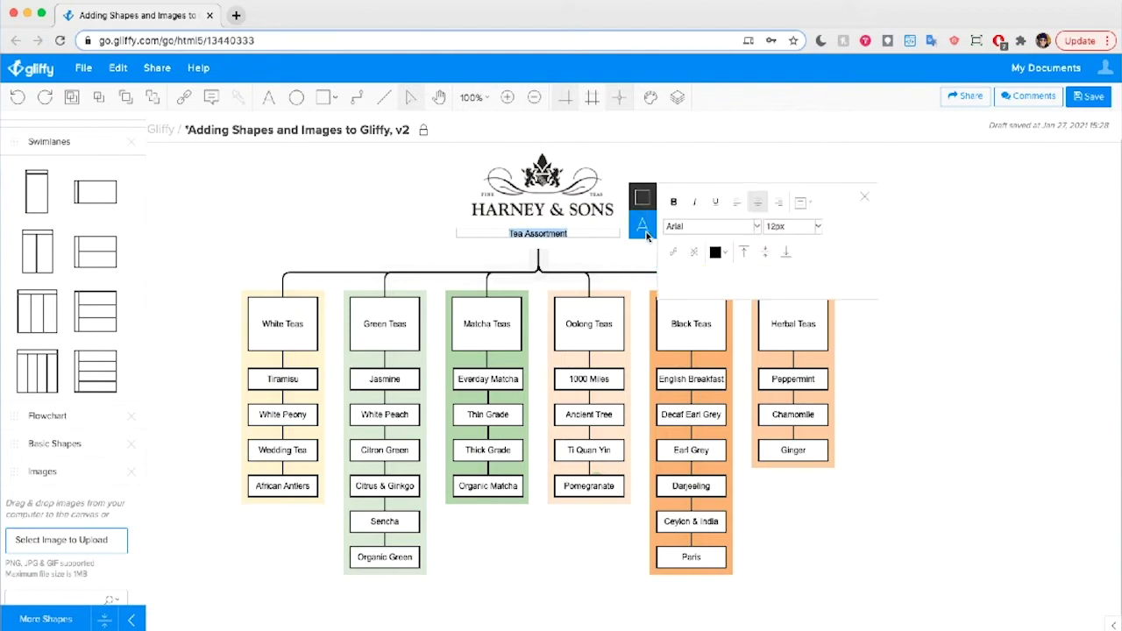
pyautogui.click(815, 227)
pyautogui.click(787, 310)
pyautogui.click(715, 201)
pyautogui.click(751, 157)
# Move the Tea Assortment text slightly lower and nudge the logo slightly left.
pyautogui.click(535, 233)
pyautogui.moveTo(537, 229); pyautogui.dragTo(554, 213)
pyautogui.click(776, 186)
pyautogui.click(857, 229)
pyautogui.scroll(1, 856, 229)
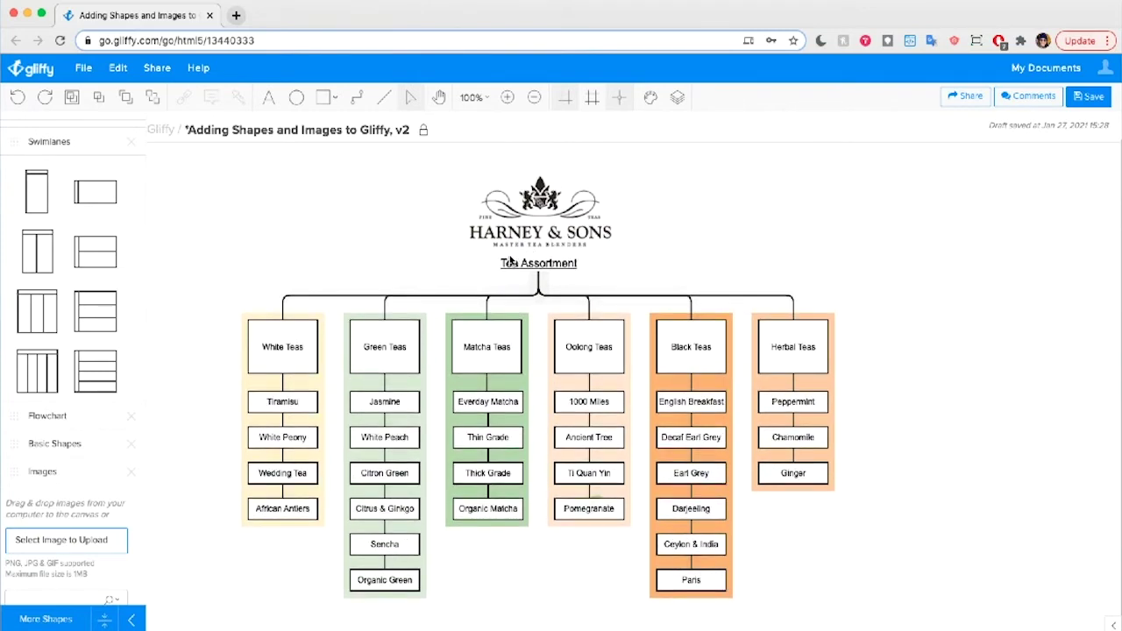
pyautogui.scroll(-3, 52, 490)
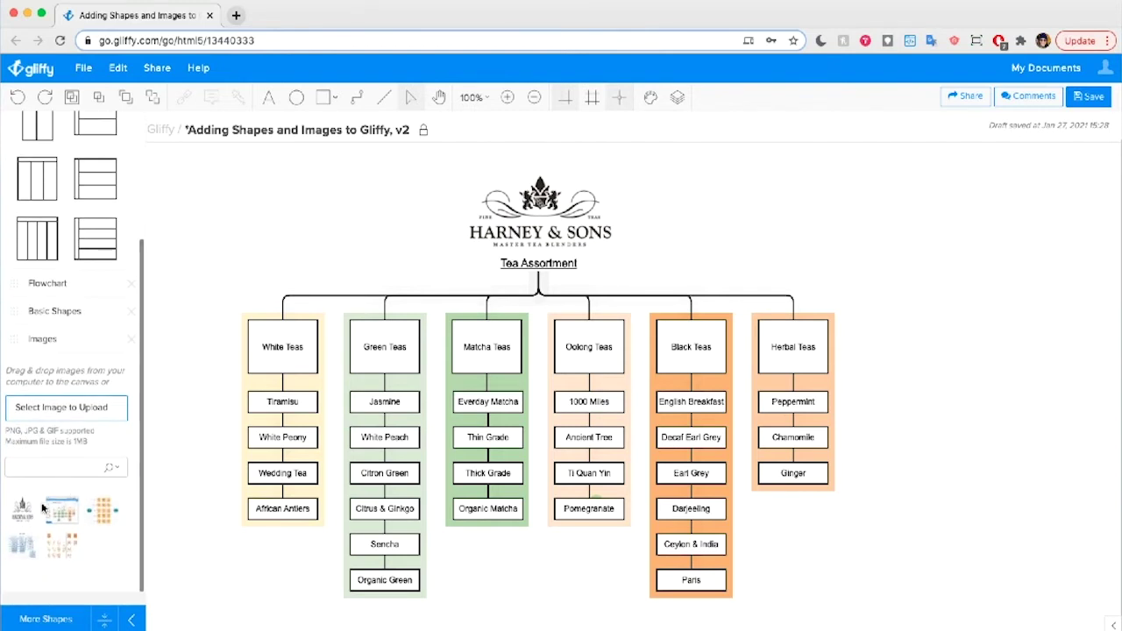
# Drop a trial logo copy on the canvas, delete it, and open the More Shapes list.
pyautogui.moveTo(21, 515); pyautogui.dragTo(706, 219)
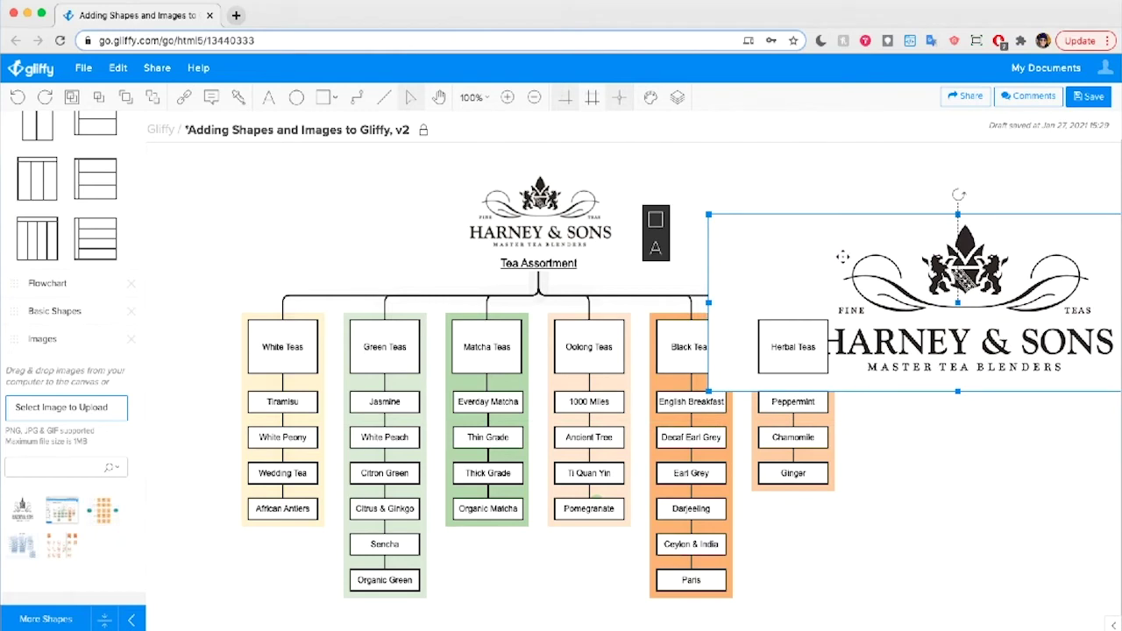
pyautogui.press('Delete')
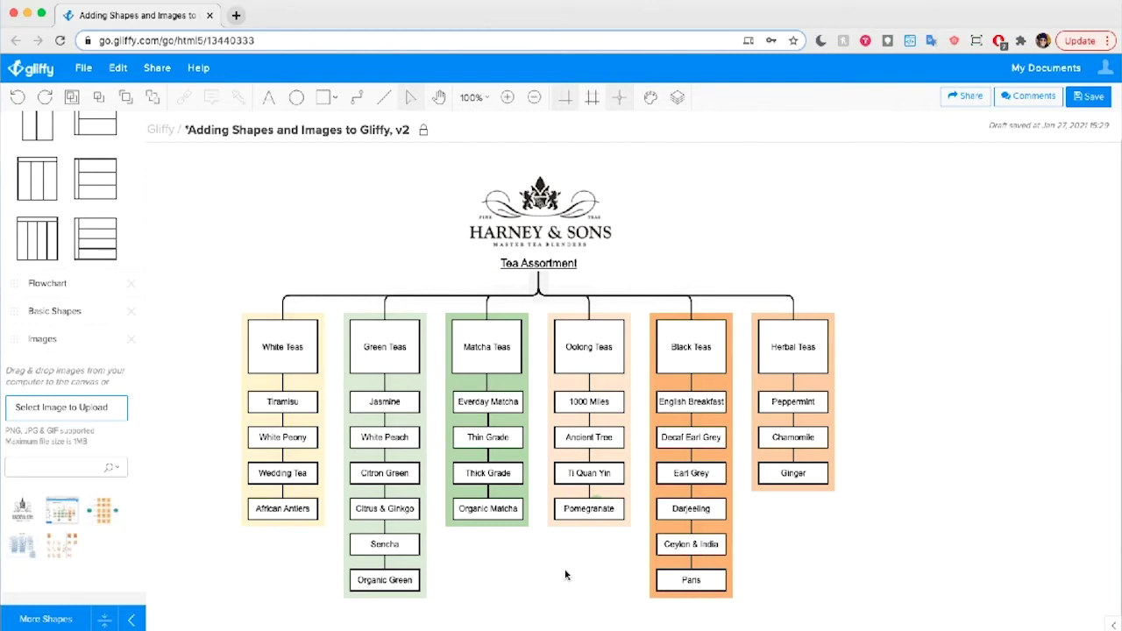
pyautogui.scroll(3, 75, 394)
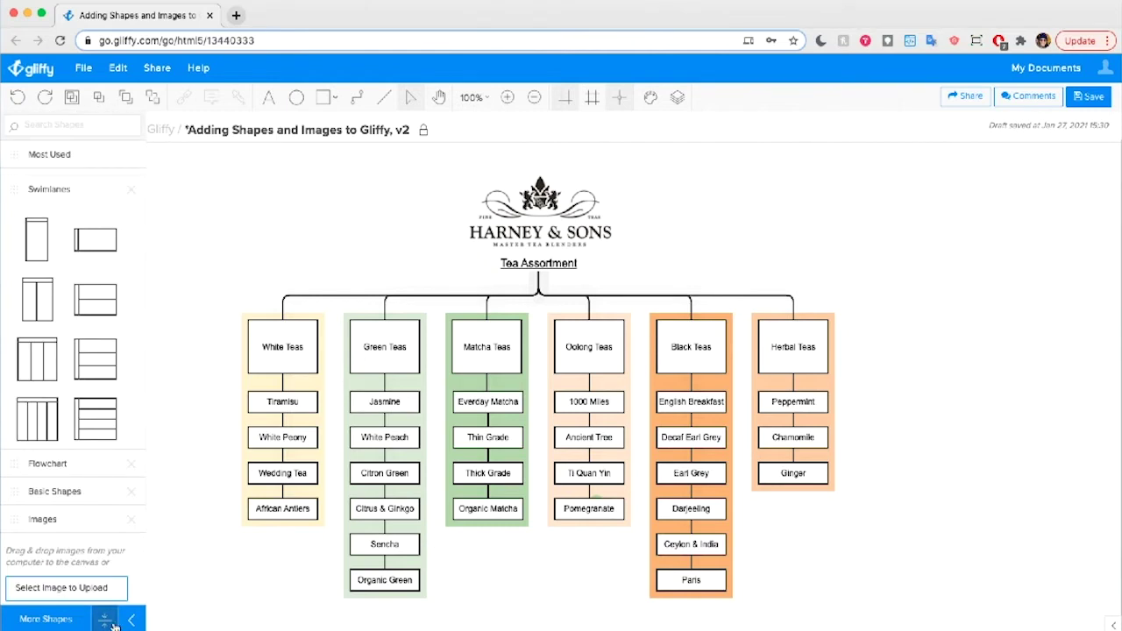
pyautogui.click(48, 619)
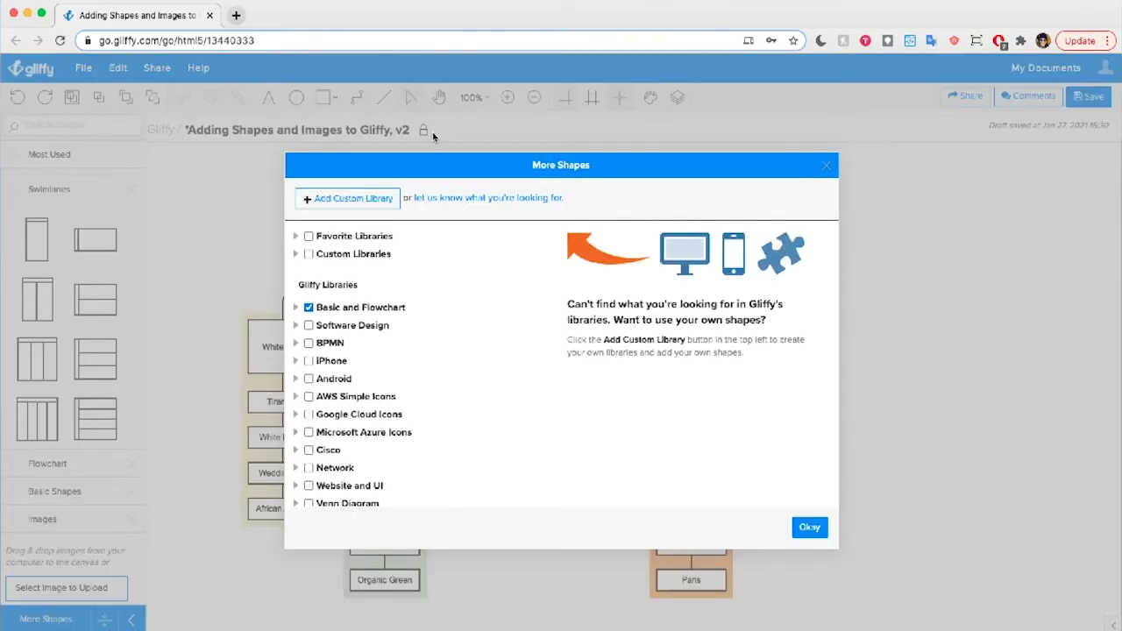
# Create a custom library named 'Tea Icons', editable by everyone.
pyautogui.click(350, 198)
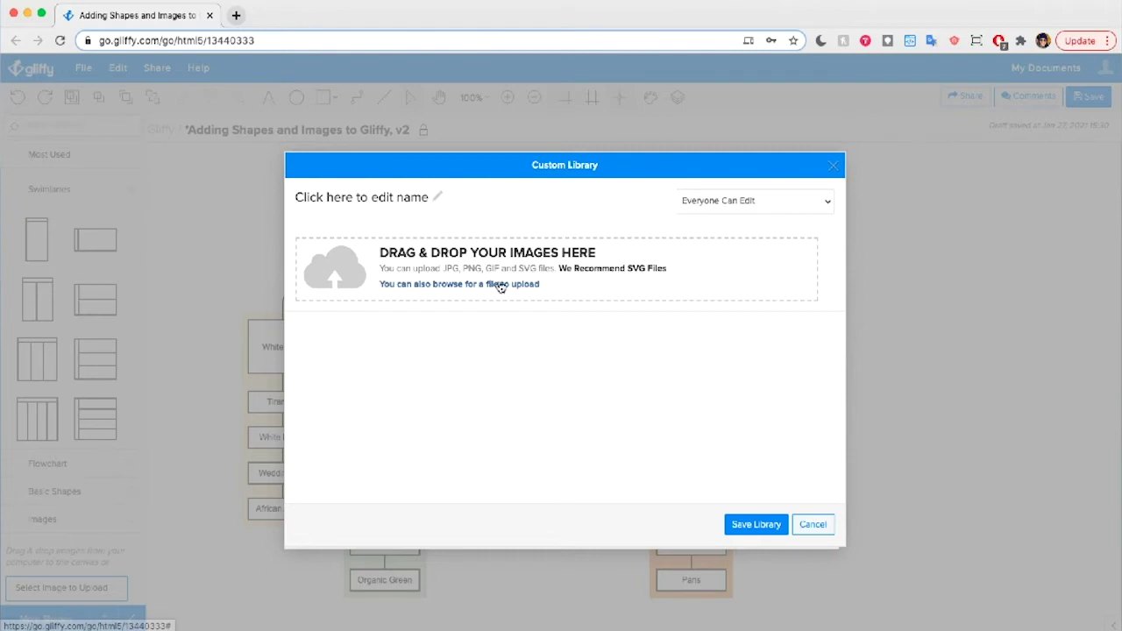
pyautogui.click(375, 197)
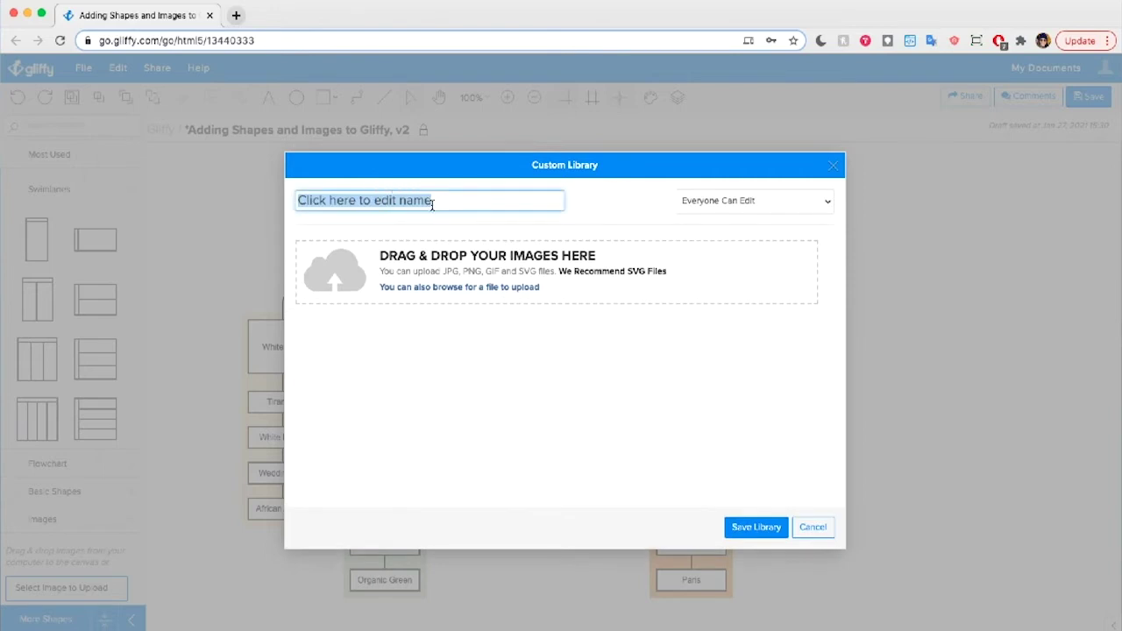
pyautogui.write('Tea Icons')
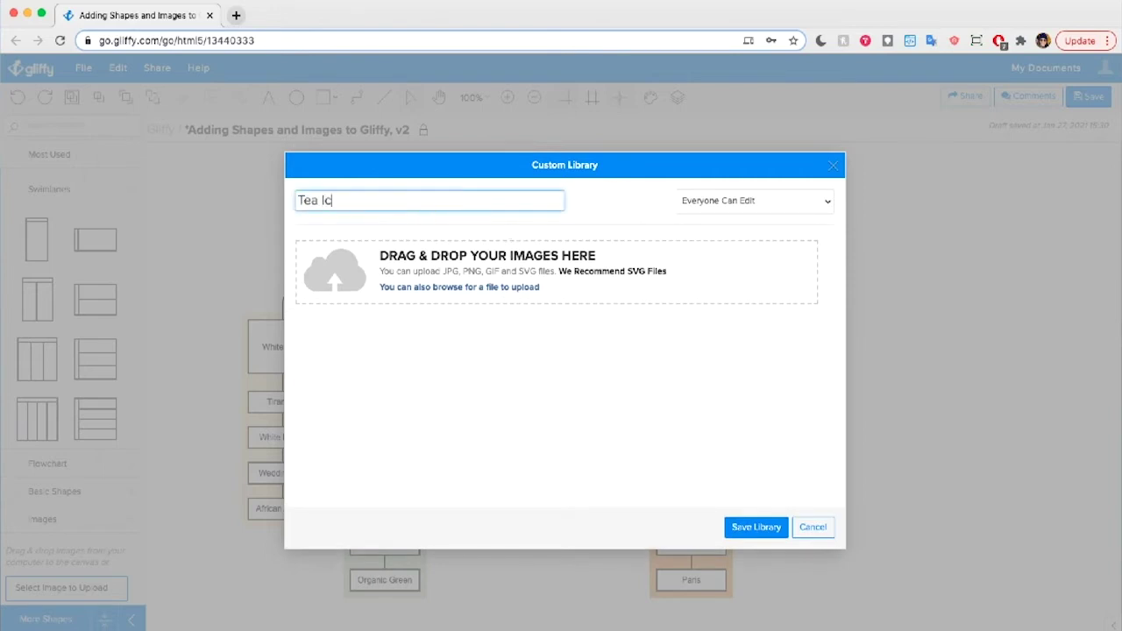
pyautogui.click(737, 200)
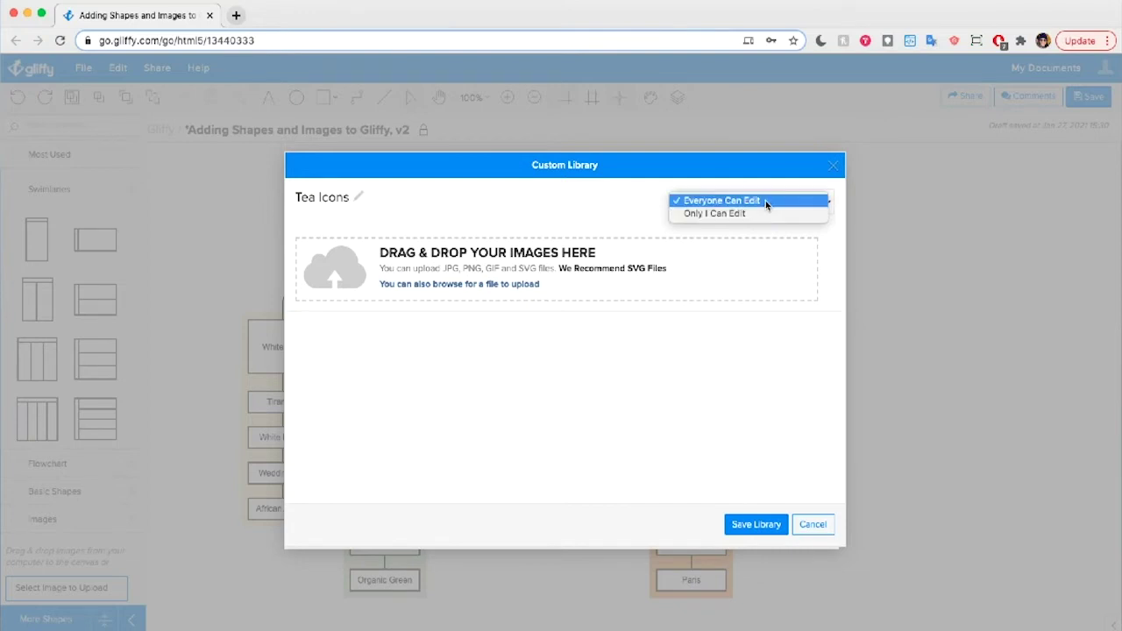
pyautogui.click(636, 396)
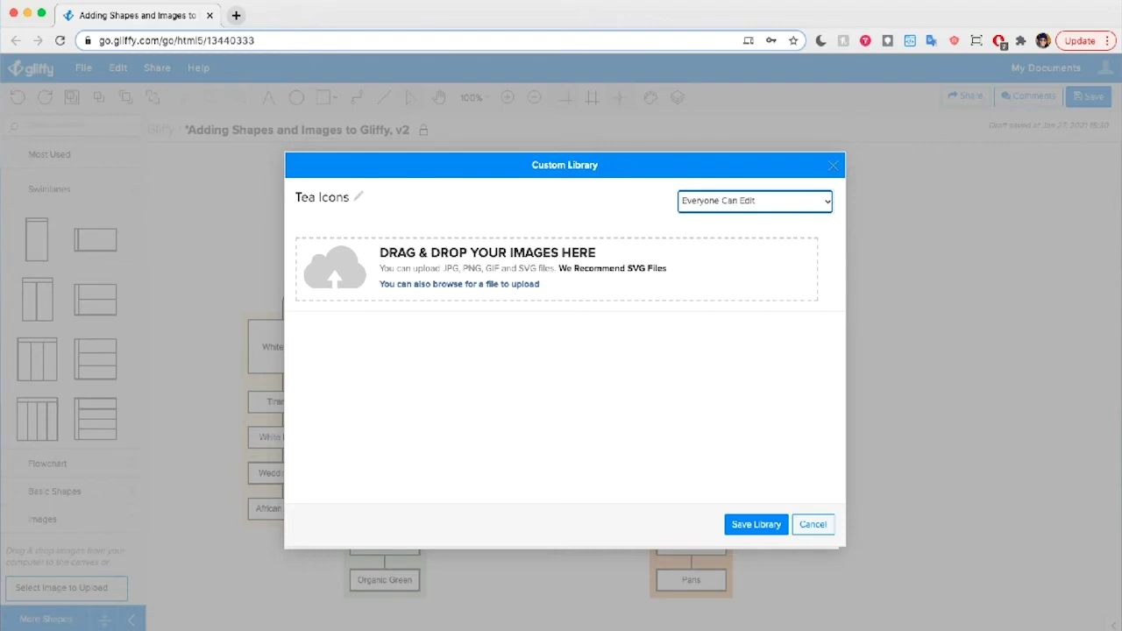
# Upload the decaf, favorite and organic SVG icons into Tea Icons and save the library.
pyautogui.press('super+Tab')
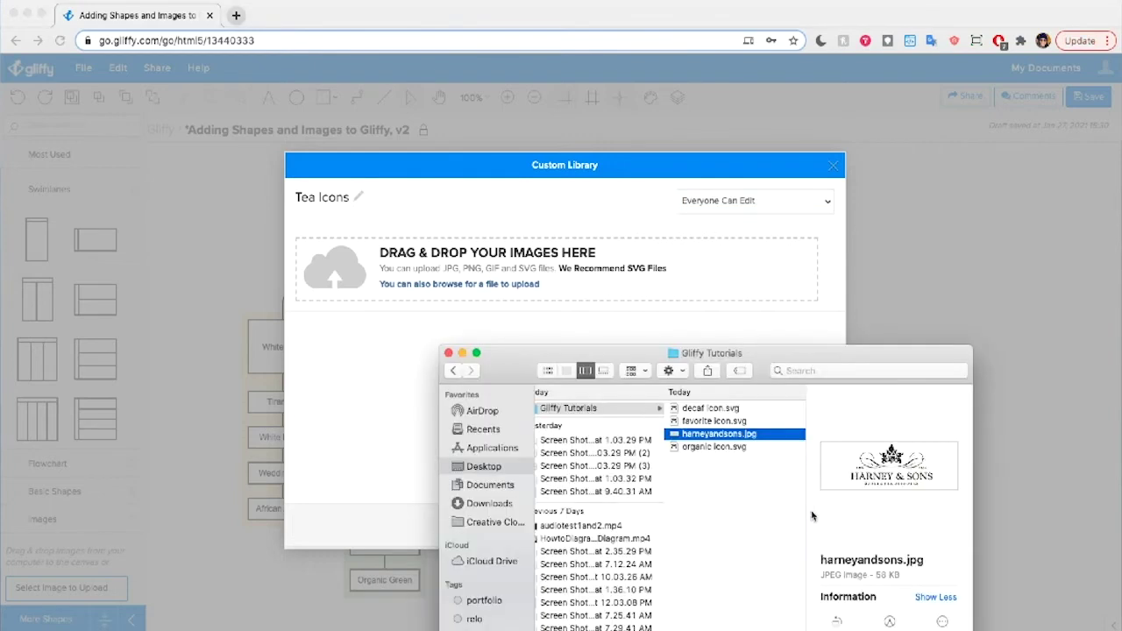
pyautogui.click(723, 410)
pyautogui.keyDown('shift'); pyautogui.click(721, 421); pyautogui.keyUp('shift')
pyautogui.keyDown('super'); pyautogui.click(722, 447); pyautogui.keyUp('super')
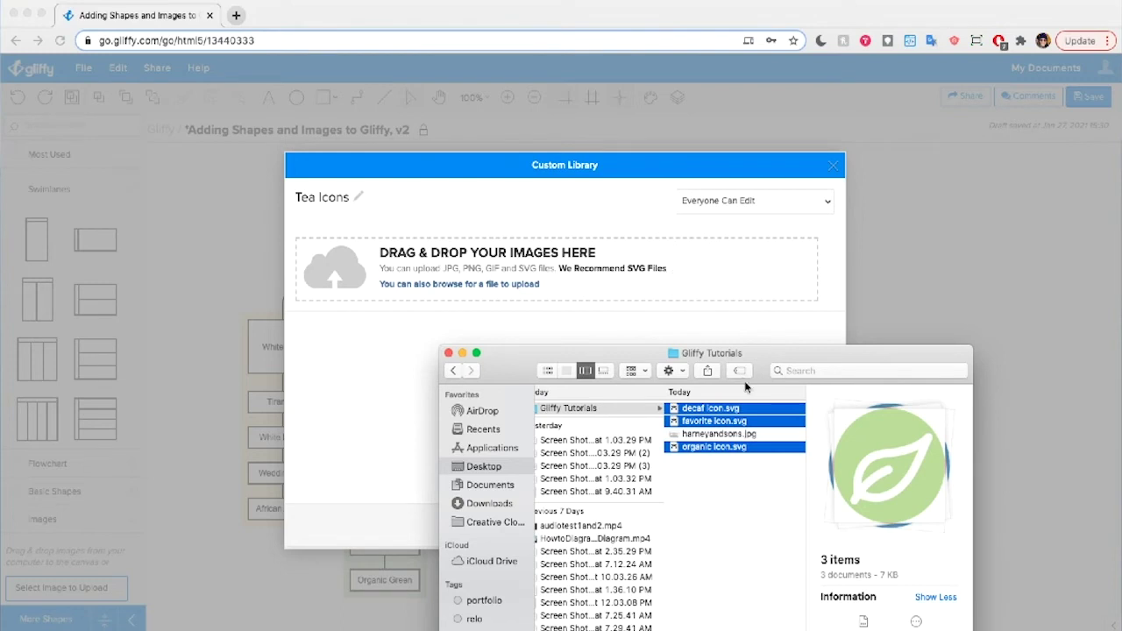
pyautogui.moveTo(739, 418); pyautogui.dragTo(722, 285)
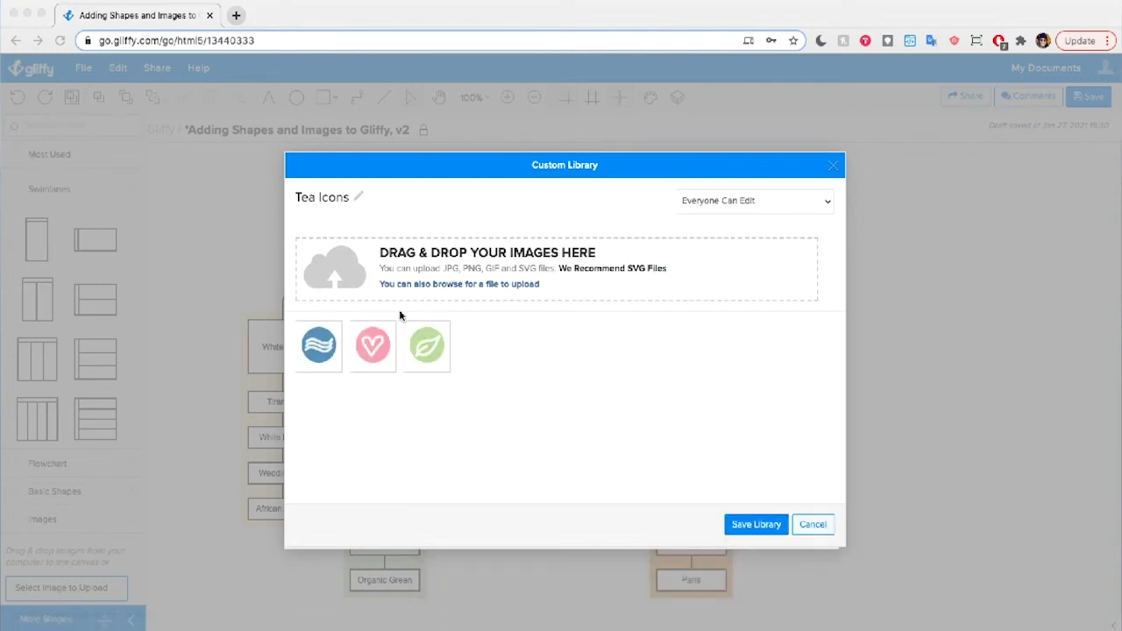
pyautogui.click(765, 525)
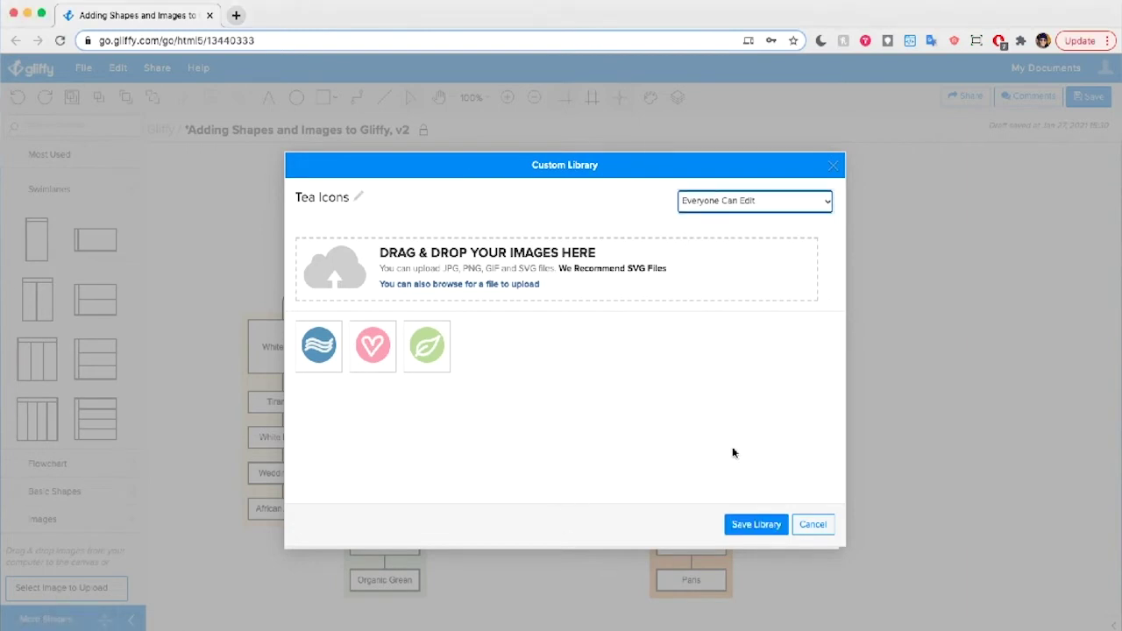
pyautogui.click(755, 526)
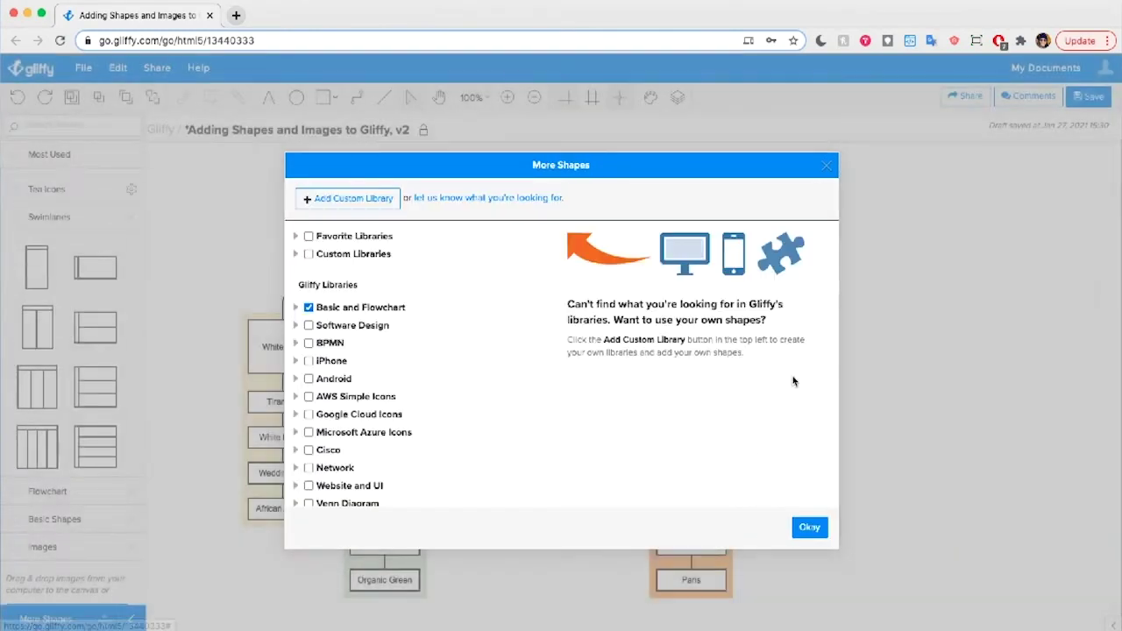
pyautogui.click(827, 165)
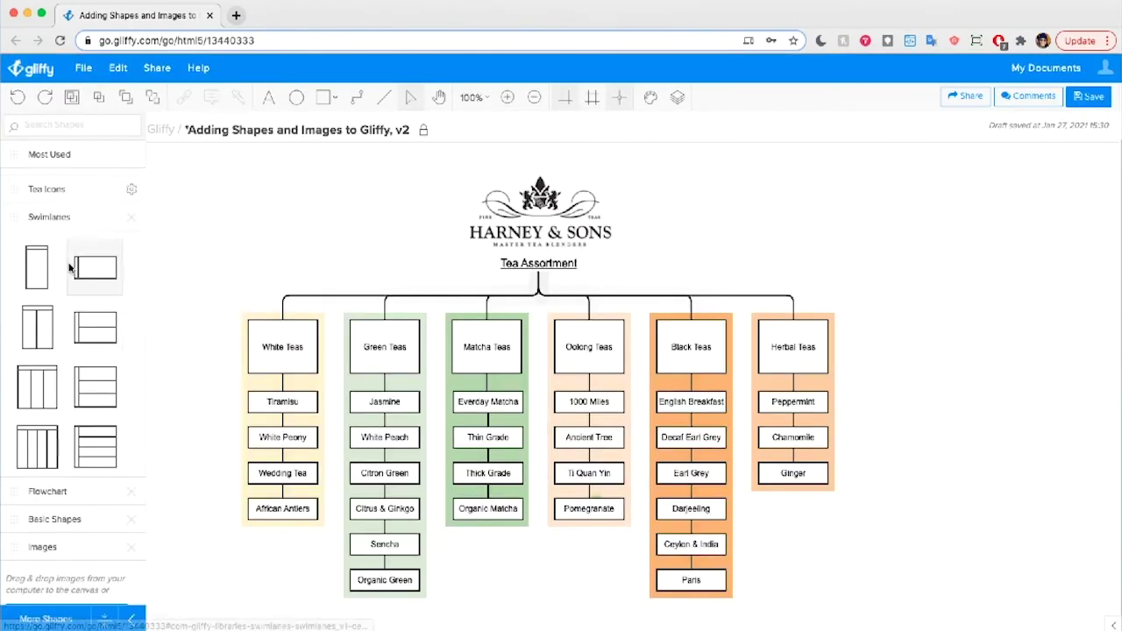
# Place the blue wave icon from Tea Icons, shrink it to 40 by 50 px, and position it by Matcha Teas.
pyautogui.click(76, 195)
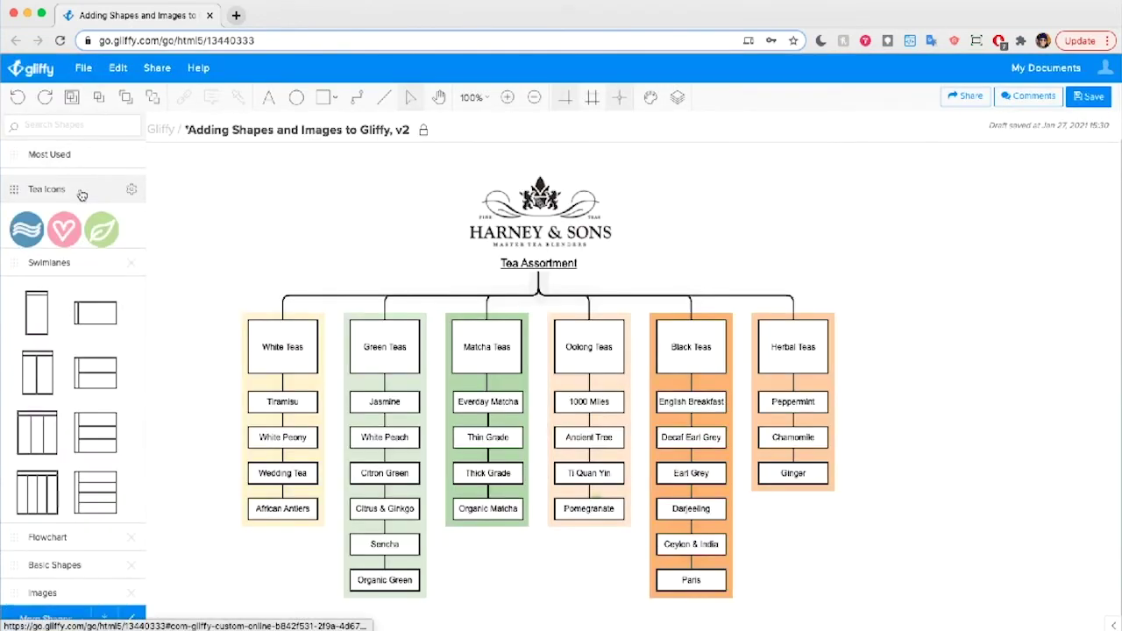
pyautogui.click(132, 191)
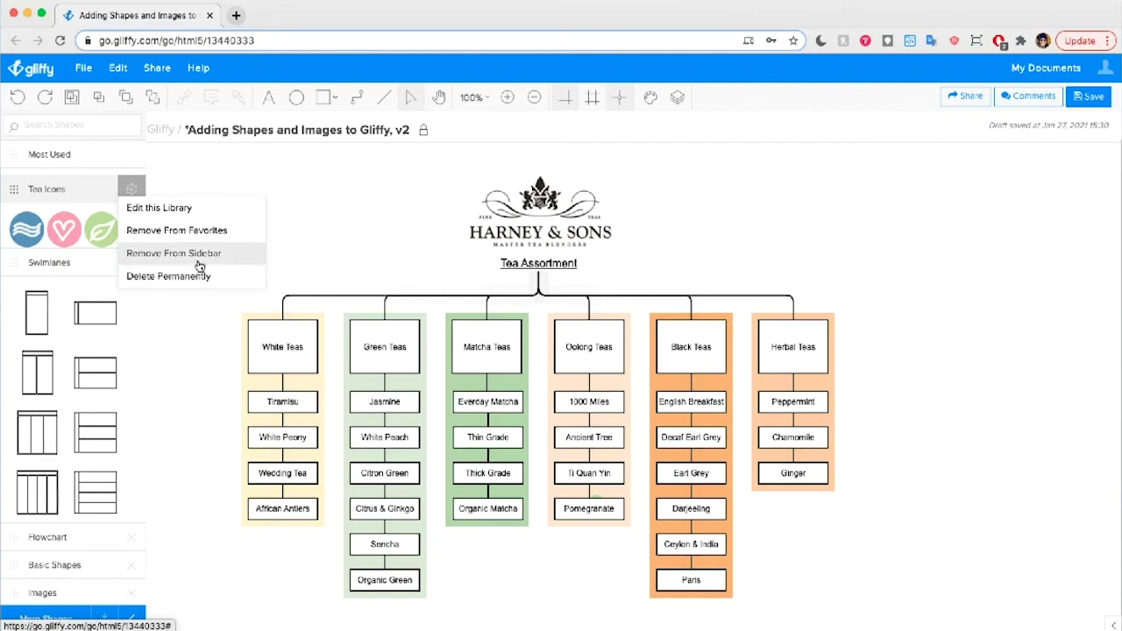
pyautogui.click(86, 193)
pyautogui.click(84, 192)
pyautogui.moveTo(29, 237); pyautogui.dragTo(280, 212)
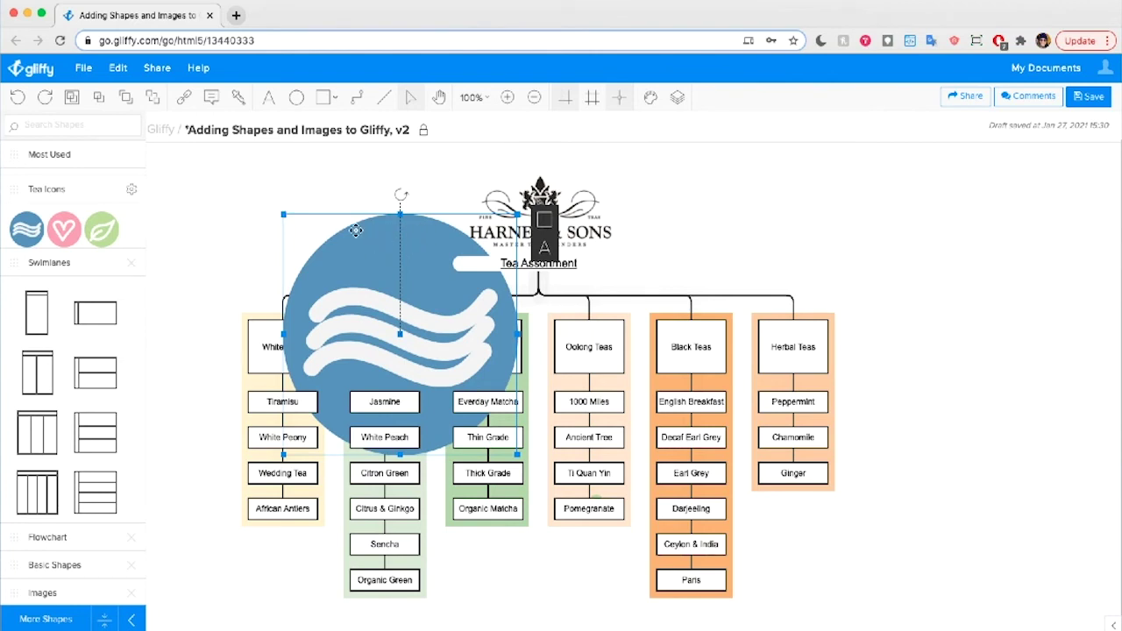
pyautogui.moveTo(279, 210); pyautogui.dragTo(343, 250)
pyautogui.moveTo(375, 298); pyautogui.dragTo(423, 301)
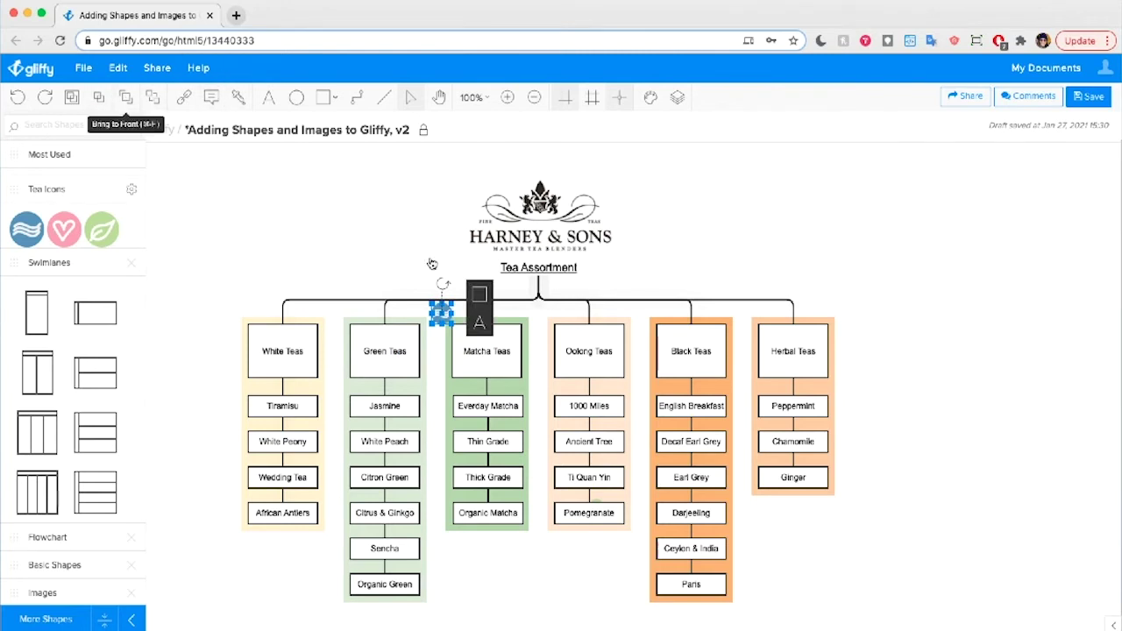
# Mark Herbal Teas and Decaf Earl Grey with 20 px wave icons and drop a pink heart beside Paris.
pyautogui.click(446, 249)
pyautogui.click(440, 312)
pyautogui.moveTo(441, 312); pyautogui.dragTo(824, 328)
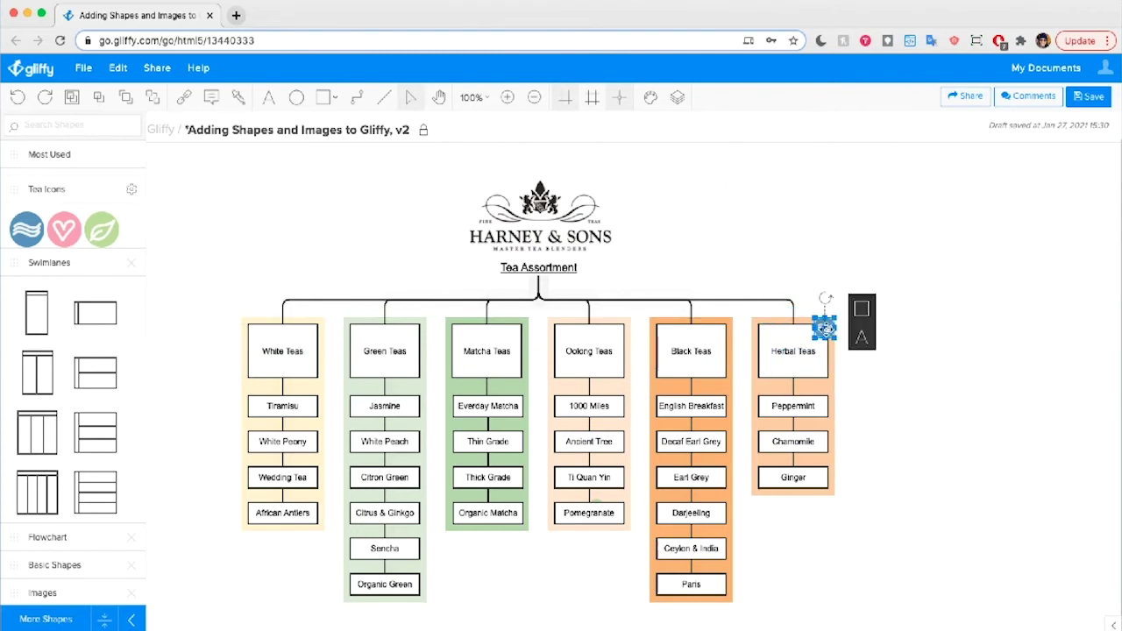
pyautogui.moveTo(823, 328); pyautogui.dragTo(566, 368)
pyautogui.scroll(-3, 555, 458)
pyautogui.scroll(3, 568, 372)
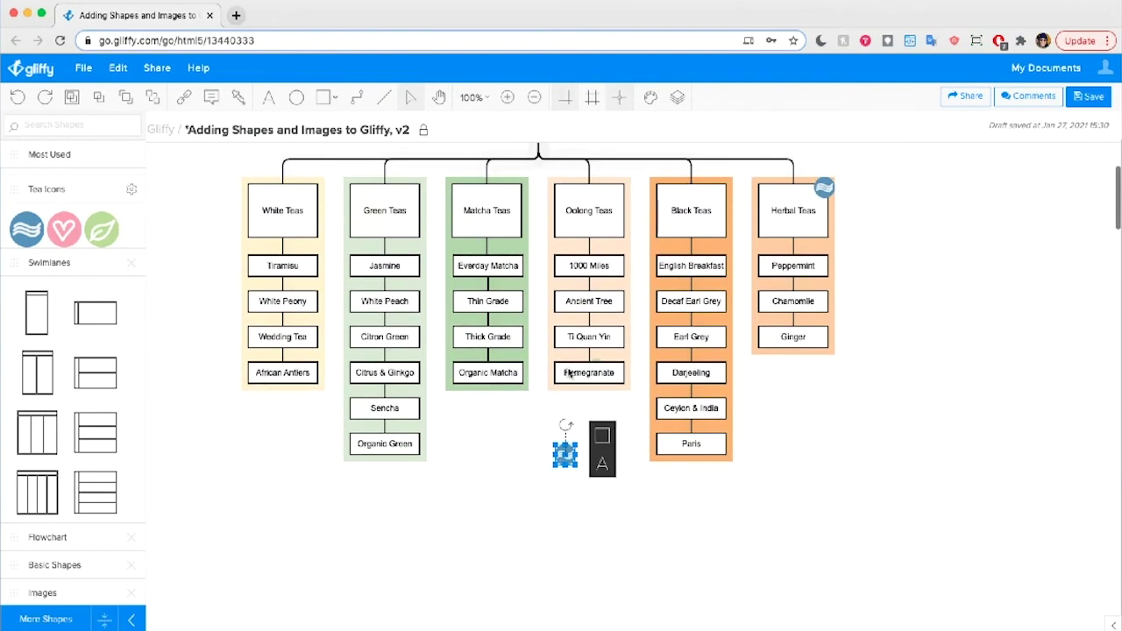
pyautogui.moveTo(578, 442); pyautogui.dragTo(719, 290)
pyautogui.scroll(2, 756, 388)
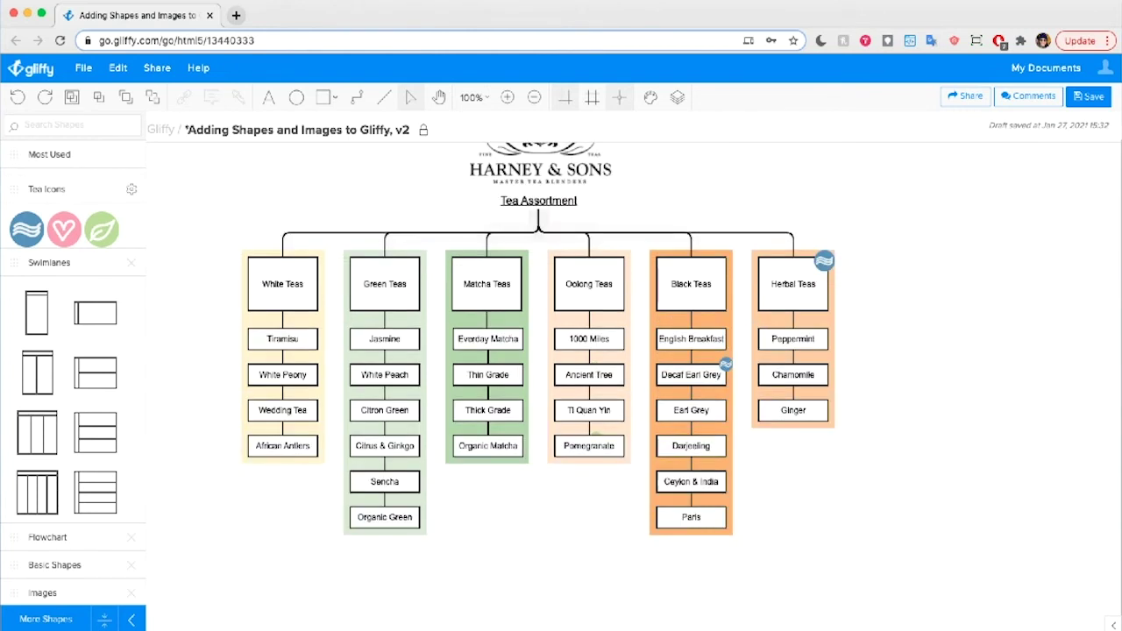
pyautogui.moveTo(63, 229); pyautogui.dragTo(722, 509)
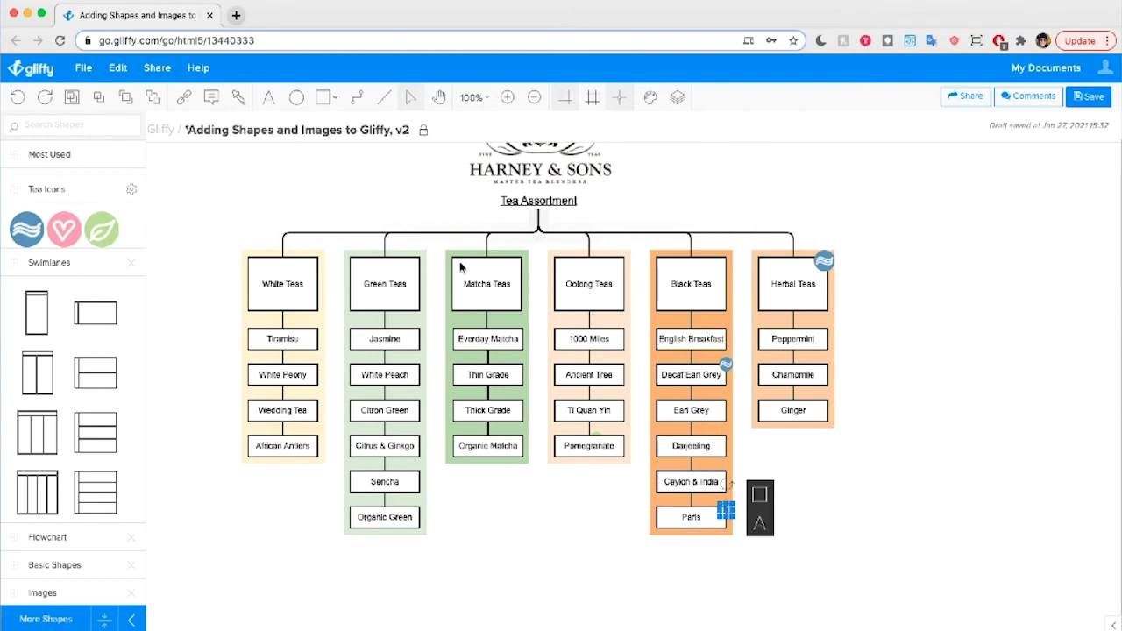
# Settle the heart beside Paris and place another heart beside Everyday Matcha.
pyautogui.click(127, 99)
pyautogui.click(889, 503)
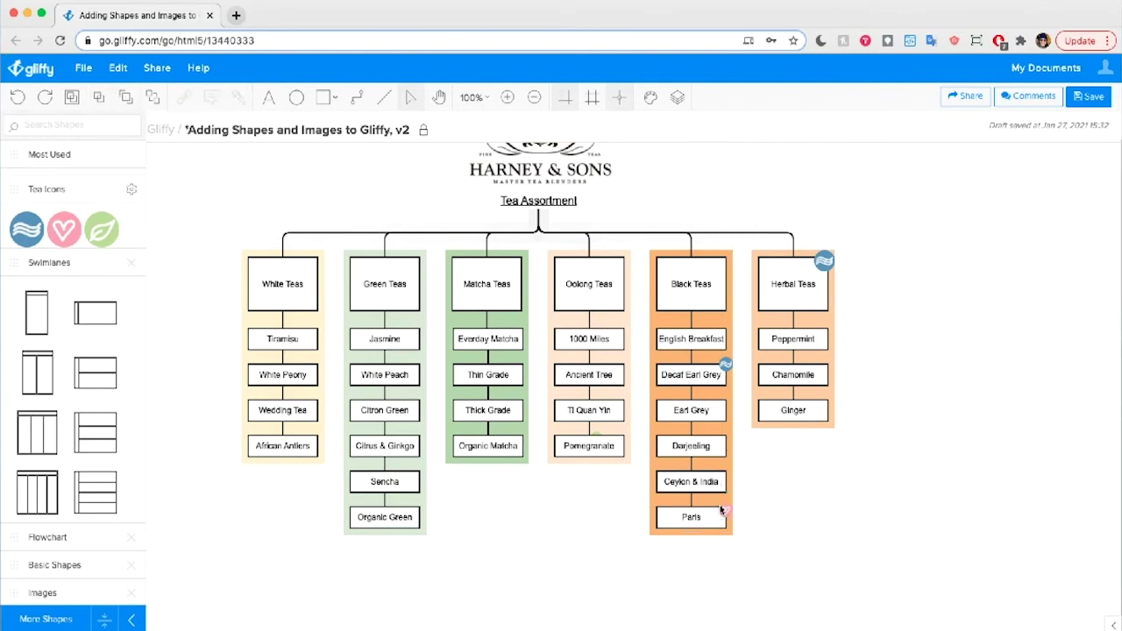
pyautogui.moveTo(724, 511); pyautogui.dragTo(725, 511)
pyautogui.click(726, 511)
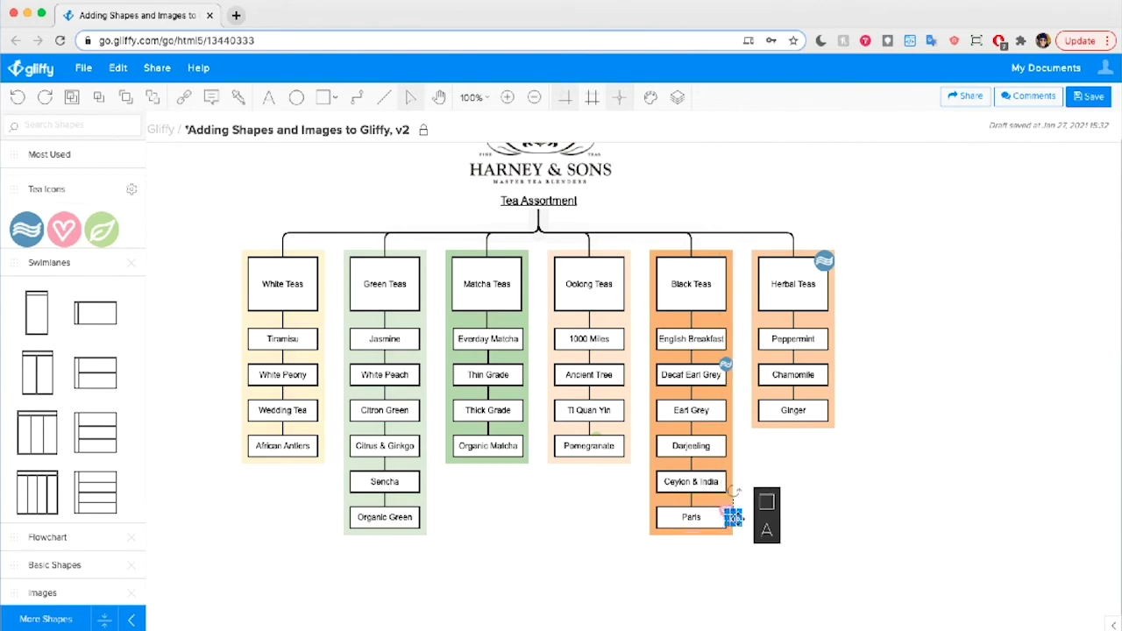
pyautogui.moveTo(733, 517); pyautogui.dragTo(520, 329)
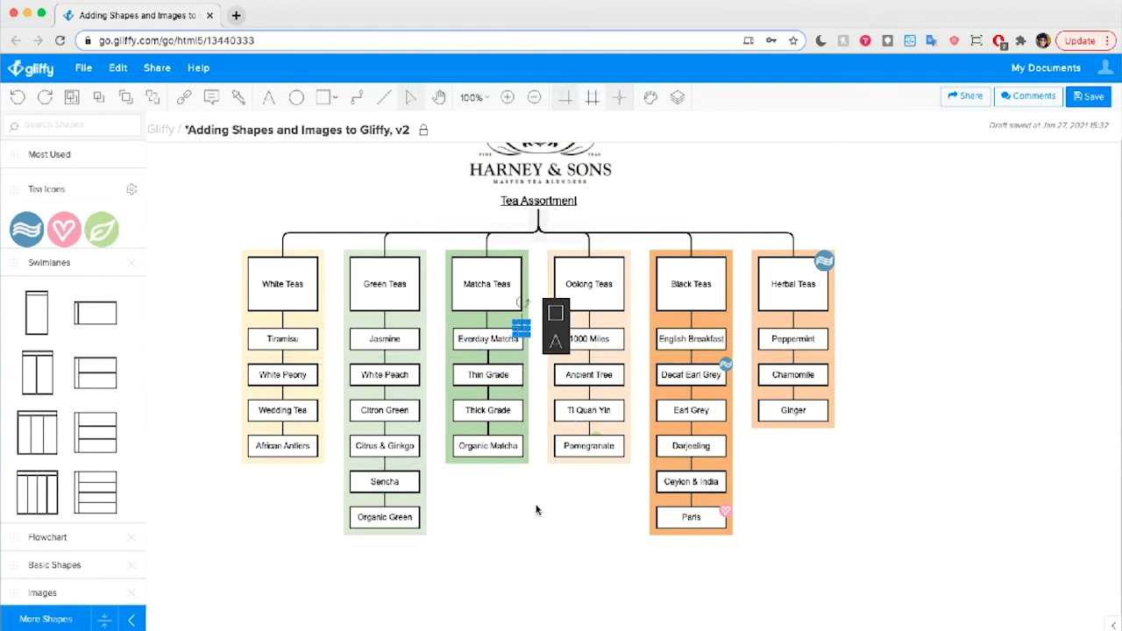
pyautogui.click(912, 229)
# Confirm the Everyday Matcha heart is 20 by 20 px and paste a spare heart copy.
pyautogui.click(522, 328)
pyautogui.click(556, 313)
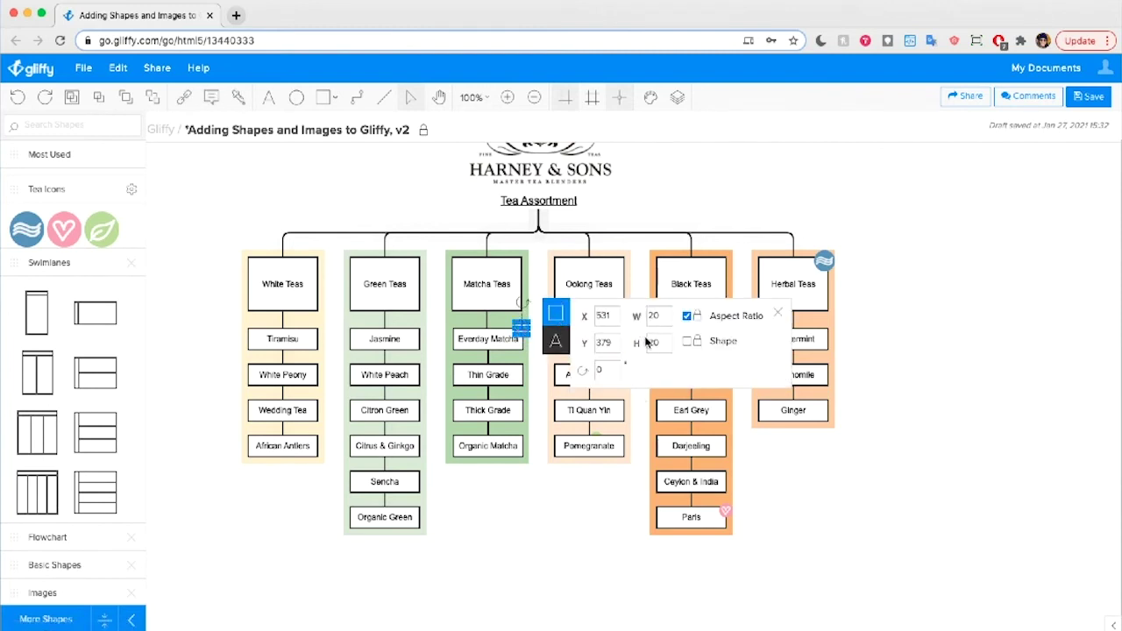
pyautogui.click(777, 313)
pyautogui.click(495, 546)
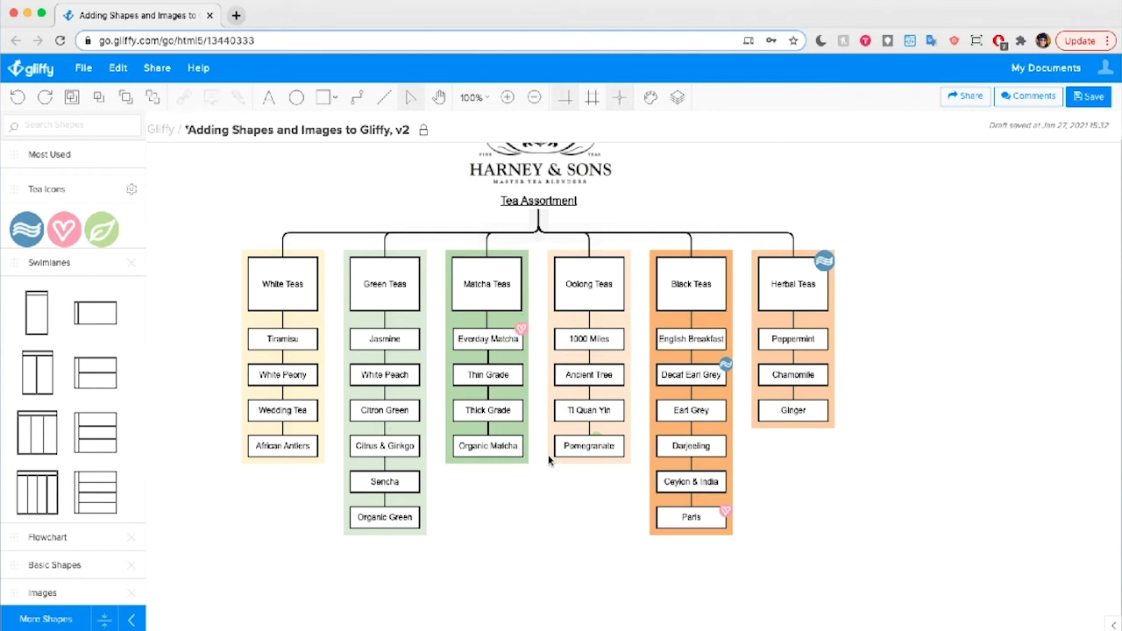
pyautogui.click(521, 330)
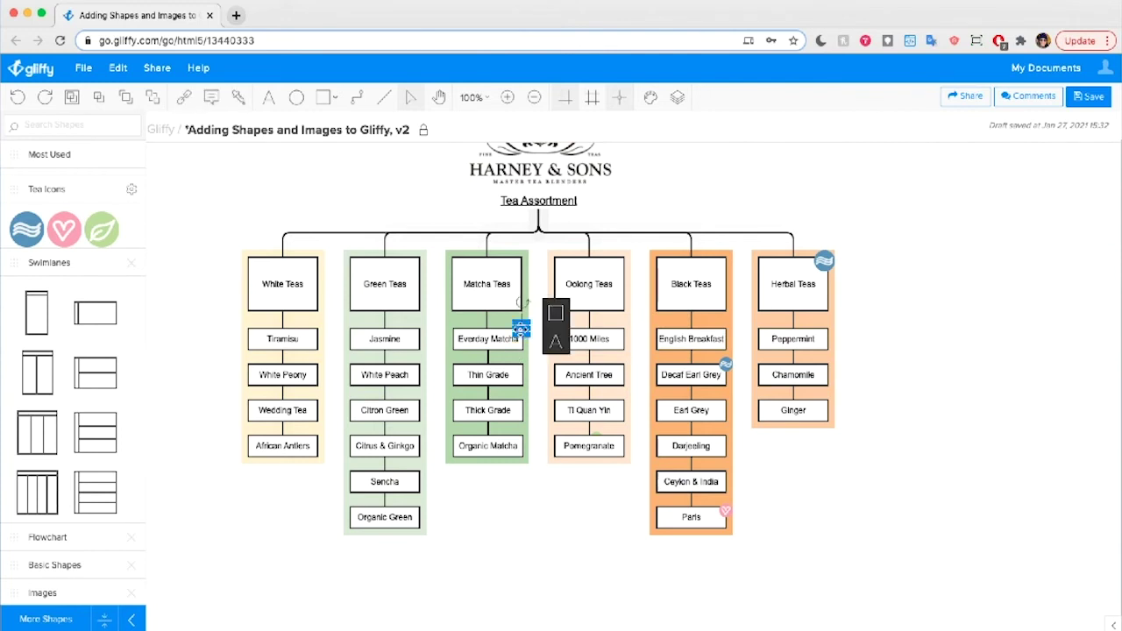
pyautogui.hotkey('ctrl', 'v')
pyautogui.click(401, 231)
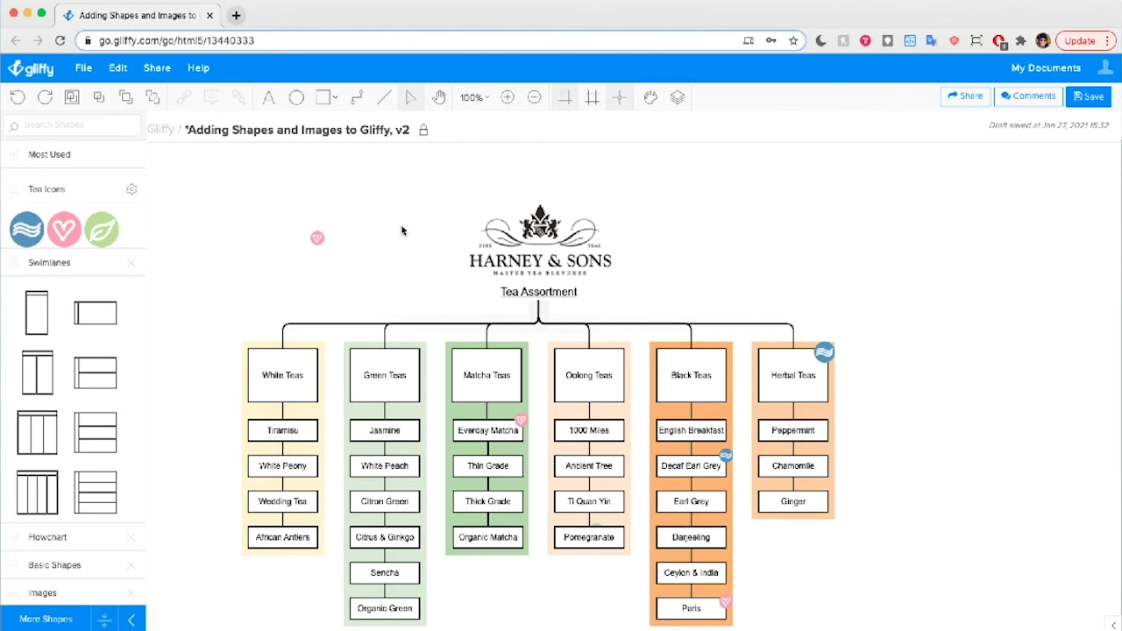
# Move the spare heart to Tiramisu and add a 20x20 leaf icon beside Organic Matcha.
pyautogui.moveTo(317, 240); pyautogui.dragTo(316, 421)
pyautogui.moveTo(112, 232); pyautogui.dragTo(366, 205)
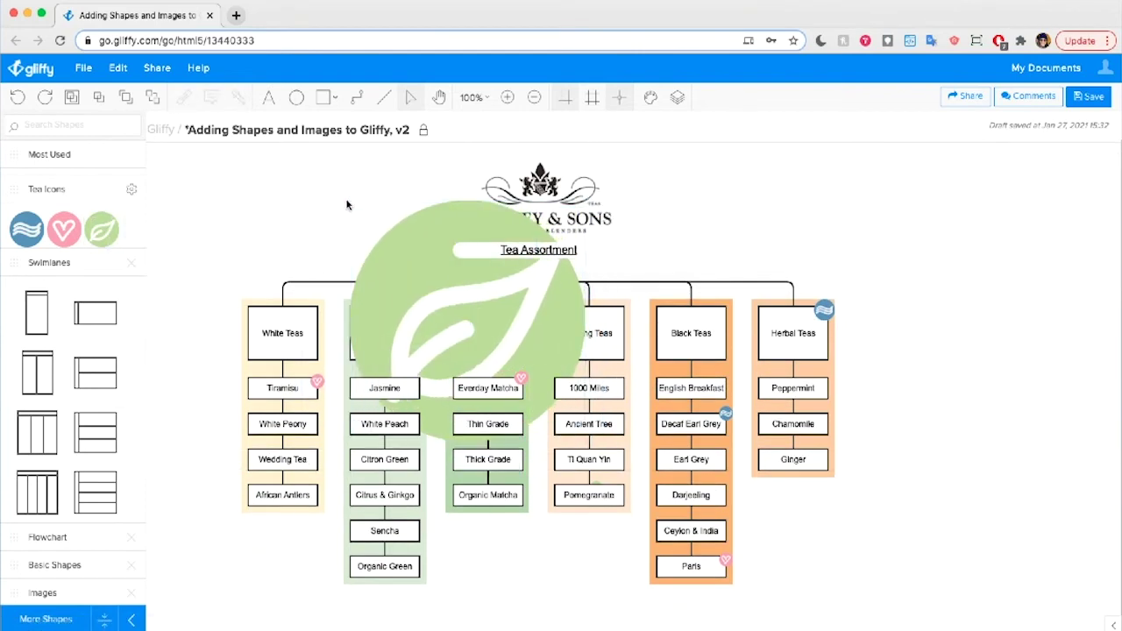
pyautogui.moveTo(576, 433); pyautogui.dragTo(398, 220)
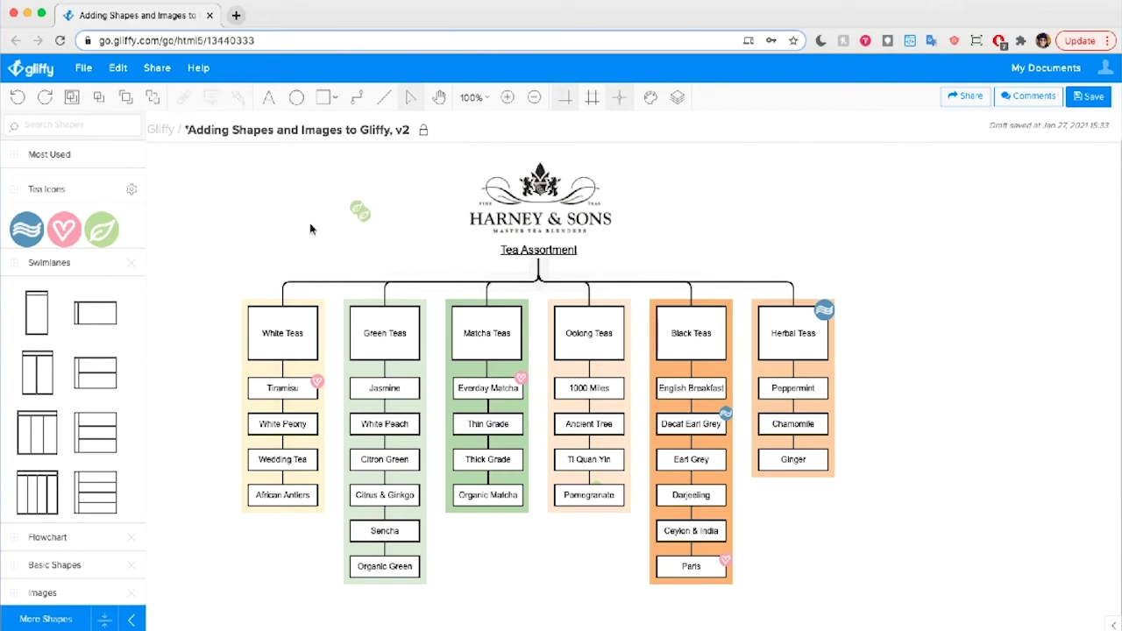
pyautogui.moveTo(358, 208); pyautogui.dragTo(520, 483)
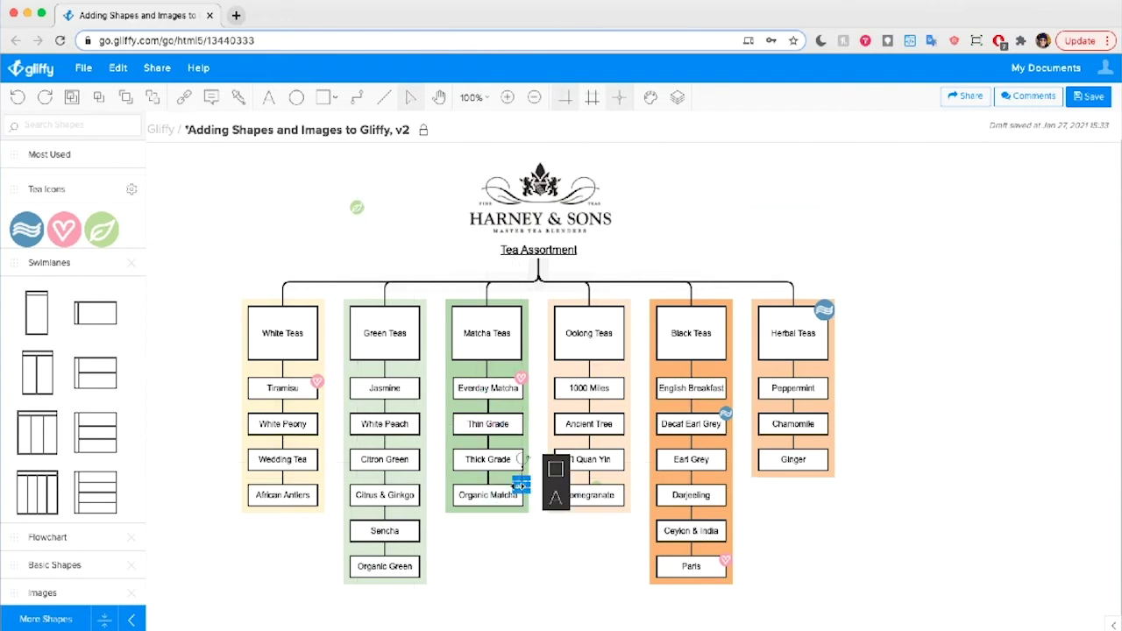
# Add leaf icons beside Organic Green and 1000 Miles.
pyautogui.click(596, 483)
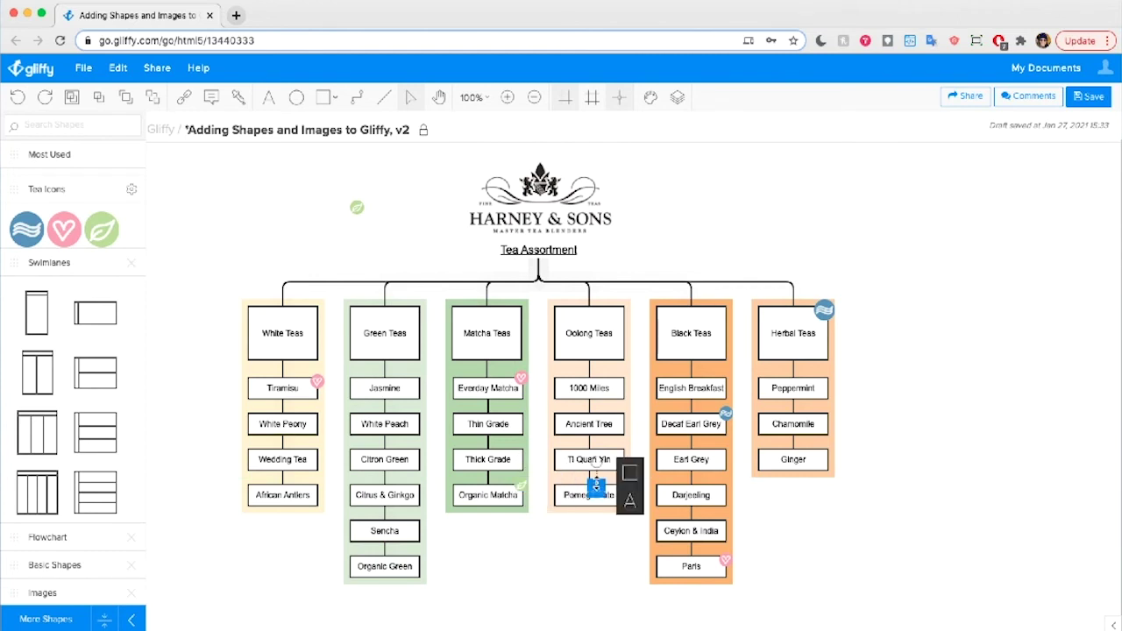
pyautogui.press('Escape')
pyautogui.moveTo(330, 208); pyautogui.dragTo(417, 558)
pyautogui.click(502, 591)
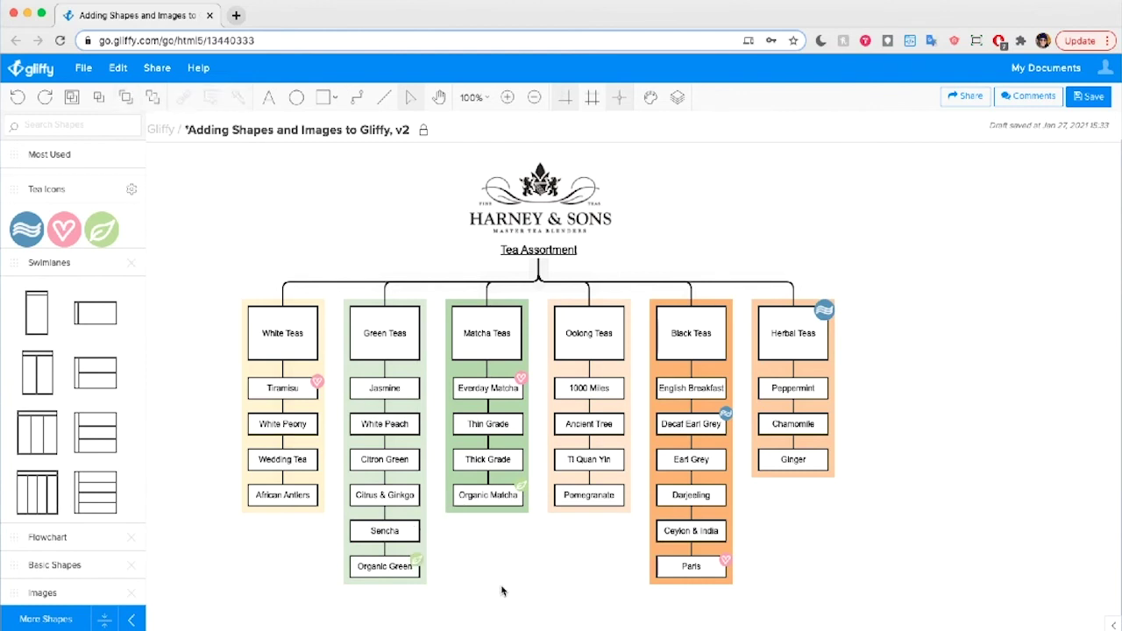
pyautogui.click(418, 558)
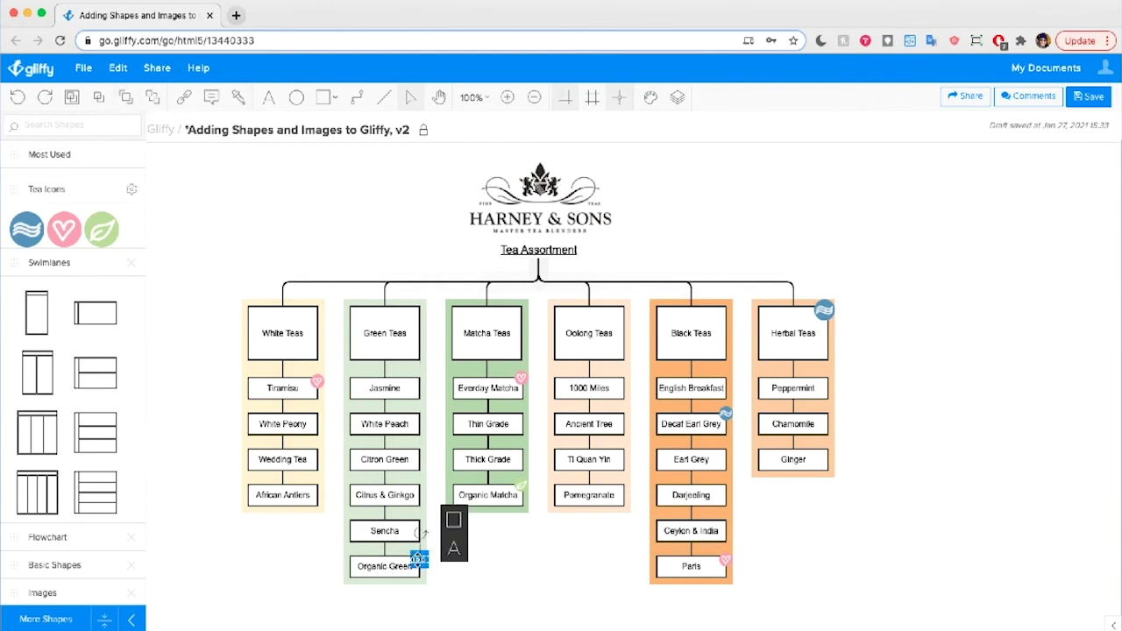
pyautogui.moveTo(418, 558); pyautogui.dragTo(622, 377)
pyautogui.click(563, 580)
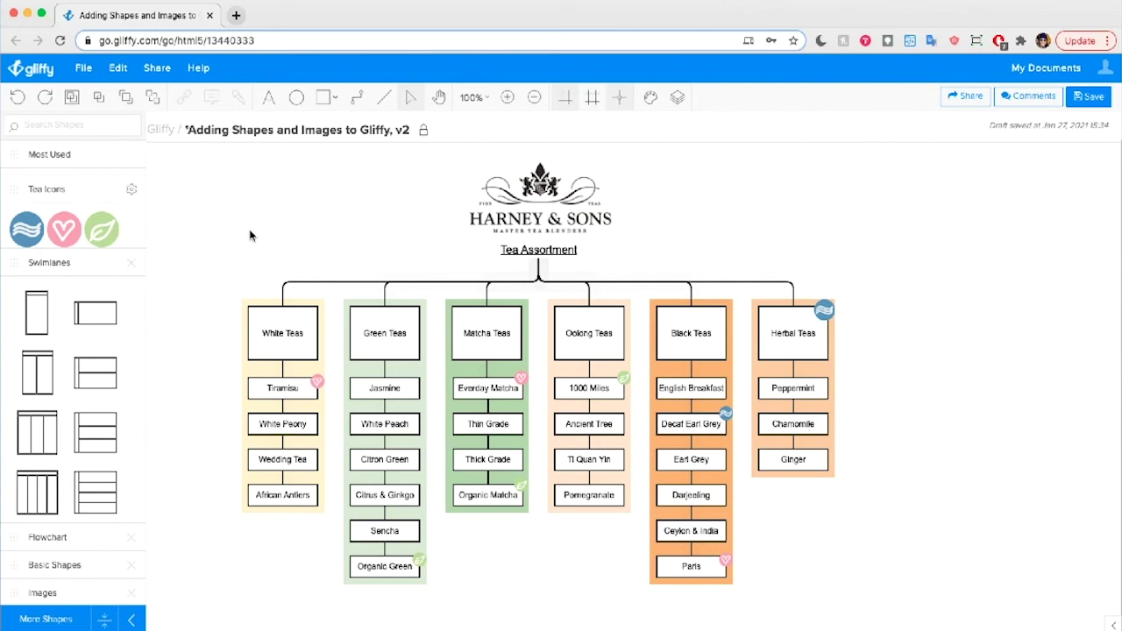
pyautogui.click(83, 68)
# Create a new Basic Diagram and enable the Custom Libraries > Tea Icons shape library.
pyautogui.click(103, 102)
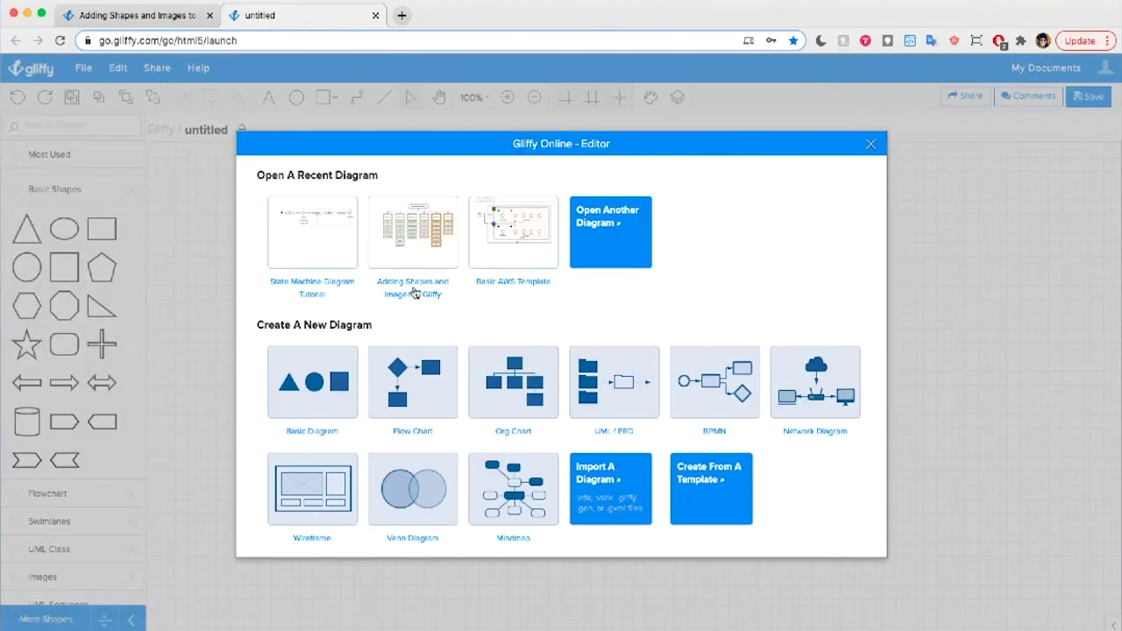
pyautogui.click(275, 391)
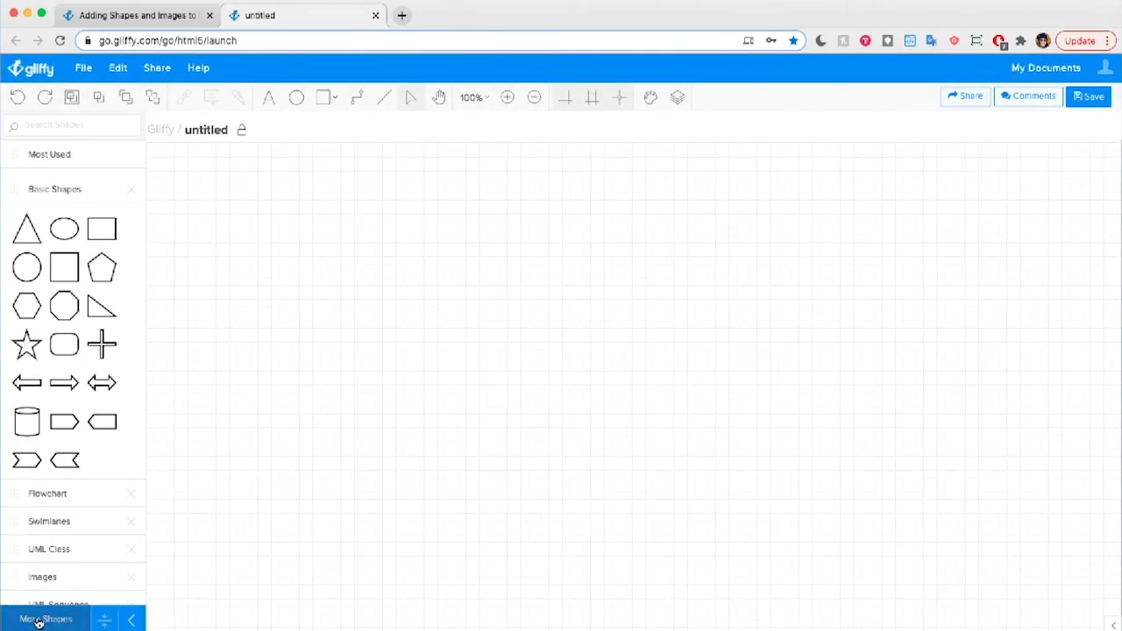
pyautogui.click(38, 620)
pyautogui.click(296, 253)
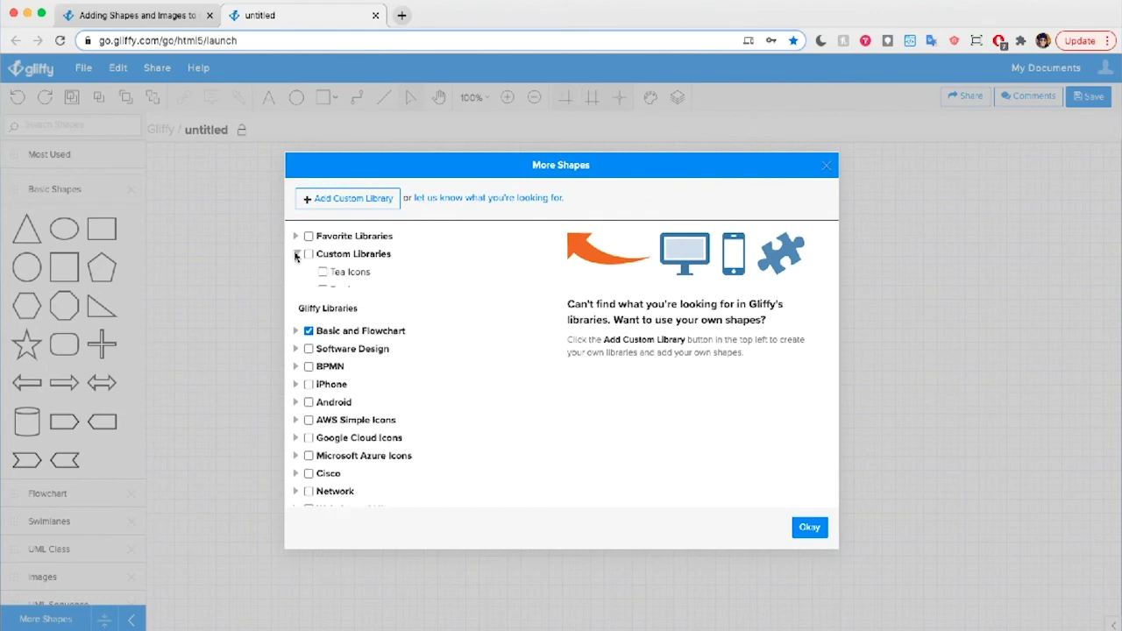
pyautogui.click(325, 273)
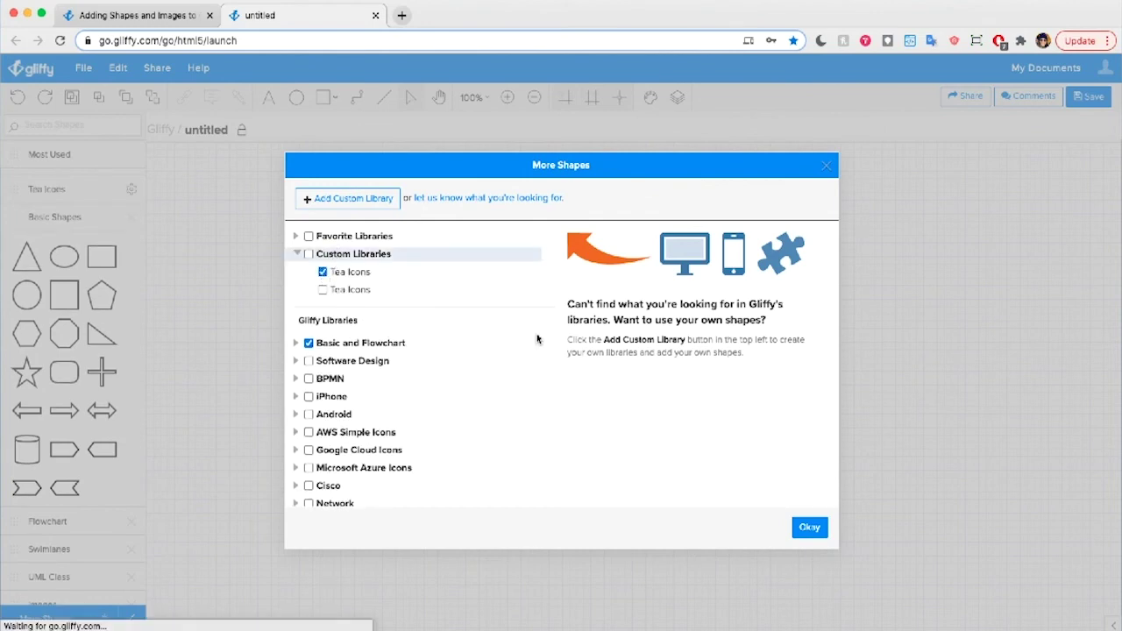
pyautogui.click(813, 528)
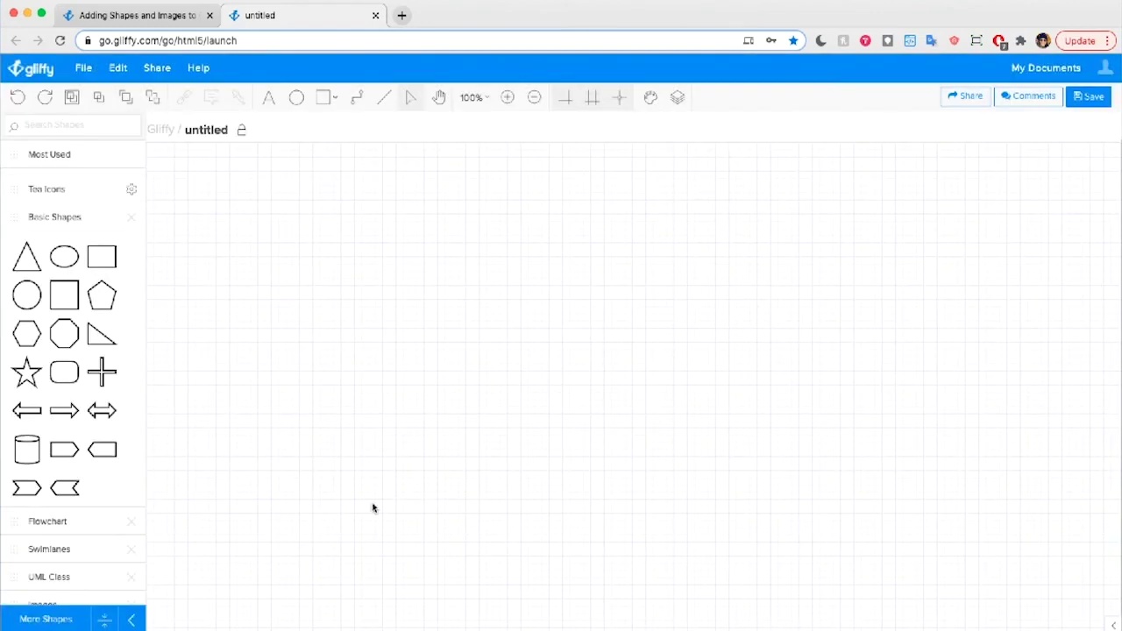
# Test-place the blue wave tea icon, delete it, and return to the Tea Assortment chart.
pyautogui.click(75, 191)
pyautogui.moveTo(100, 227); pyautogui.dragTo(285, 225)
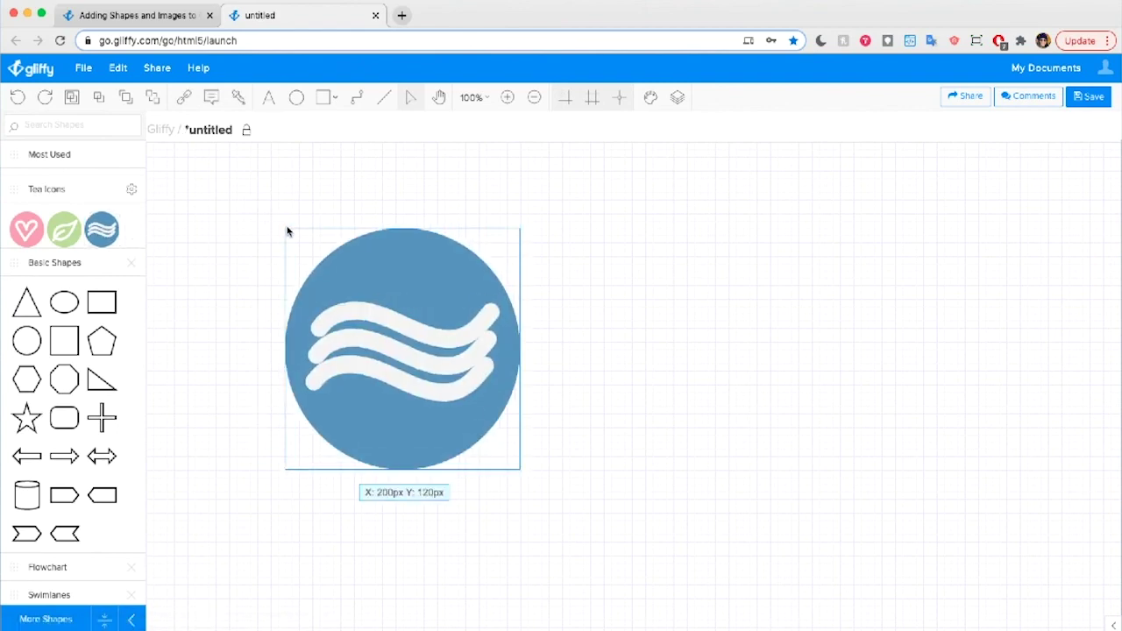
pyautogui.click(634, 325)
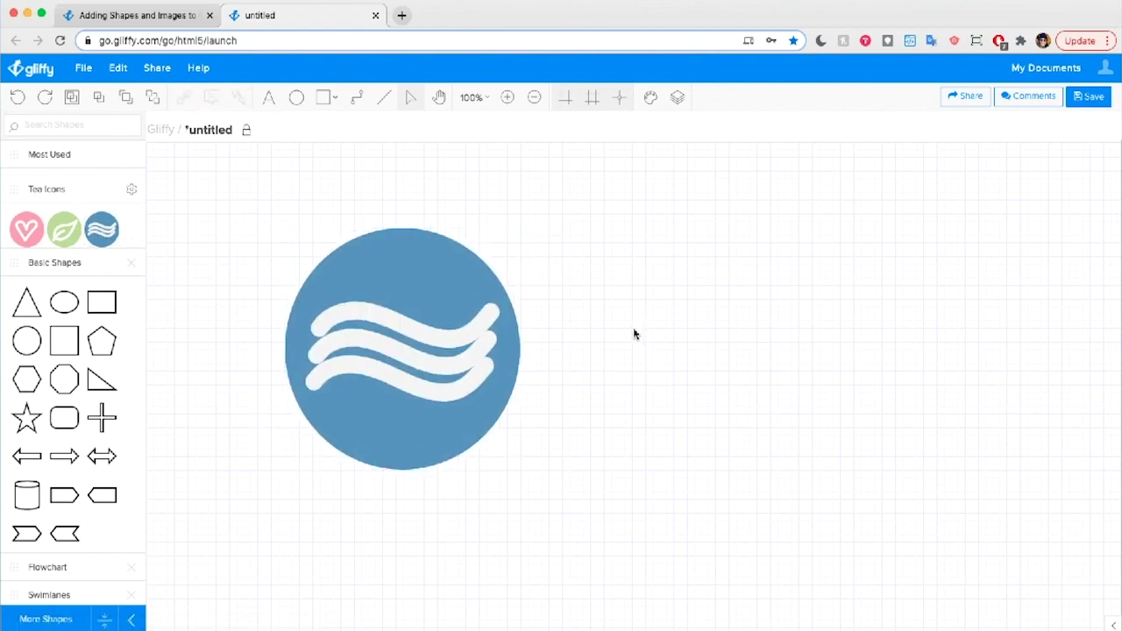
pyautogui.click(488, 332)
pyautogui.press('Delete')
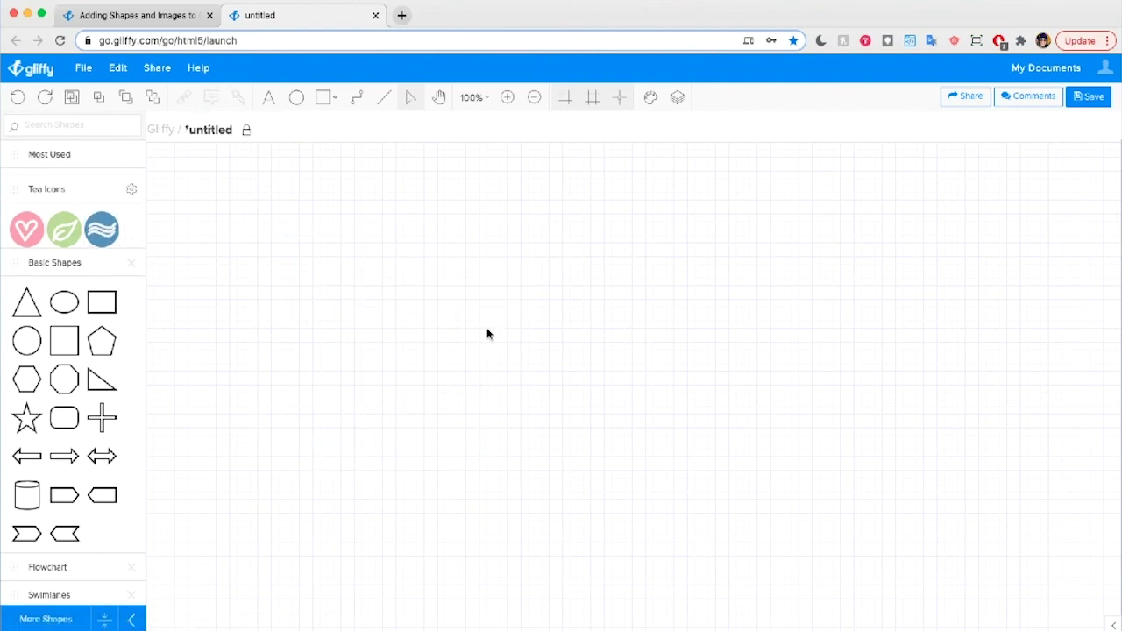
pyautogui.click(140, 15)
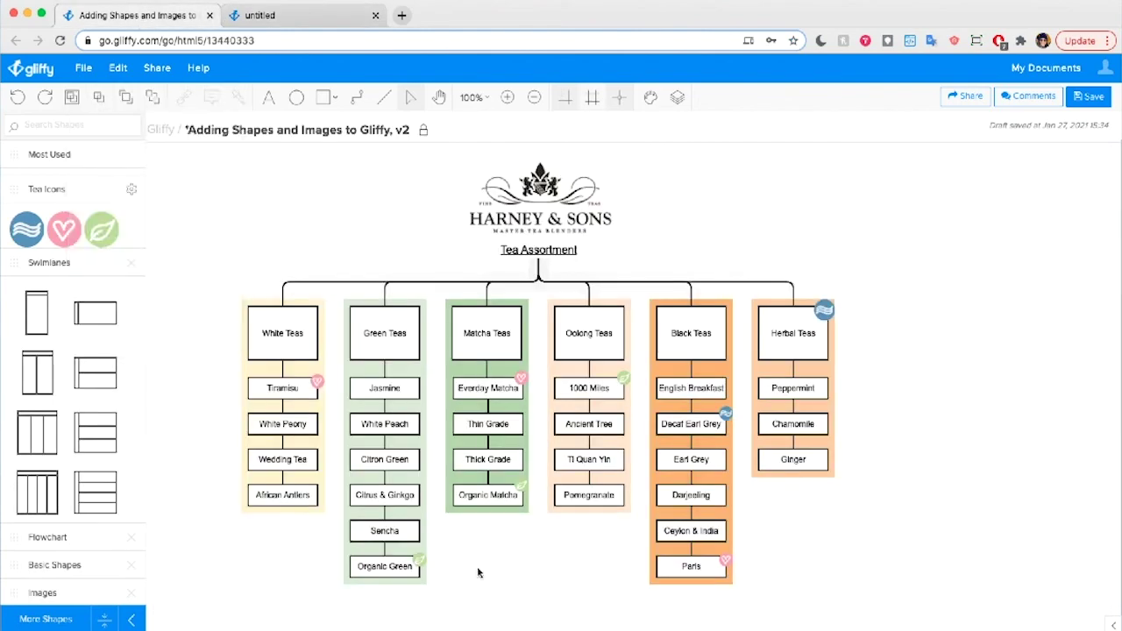